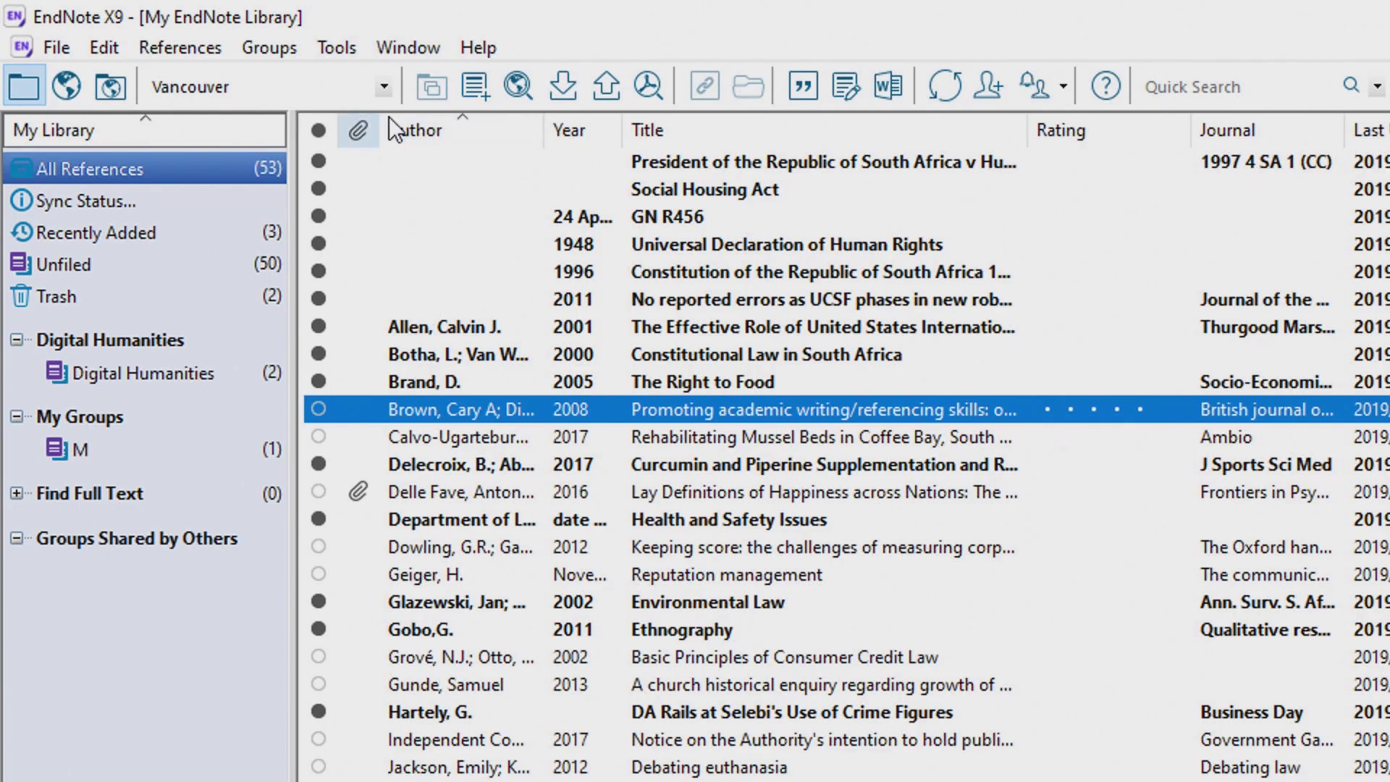
# - Switch to endnote-nwu-harvard-style and preview Brand 2005, Brown 2008, Calvo-Ugarteburu, Delecroix and Department of Labour
pyautogui.click(384, 86)
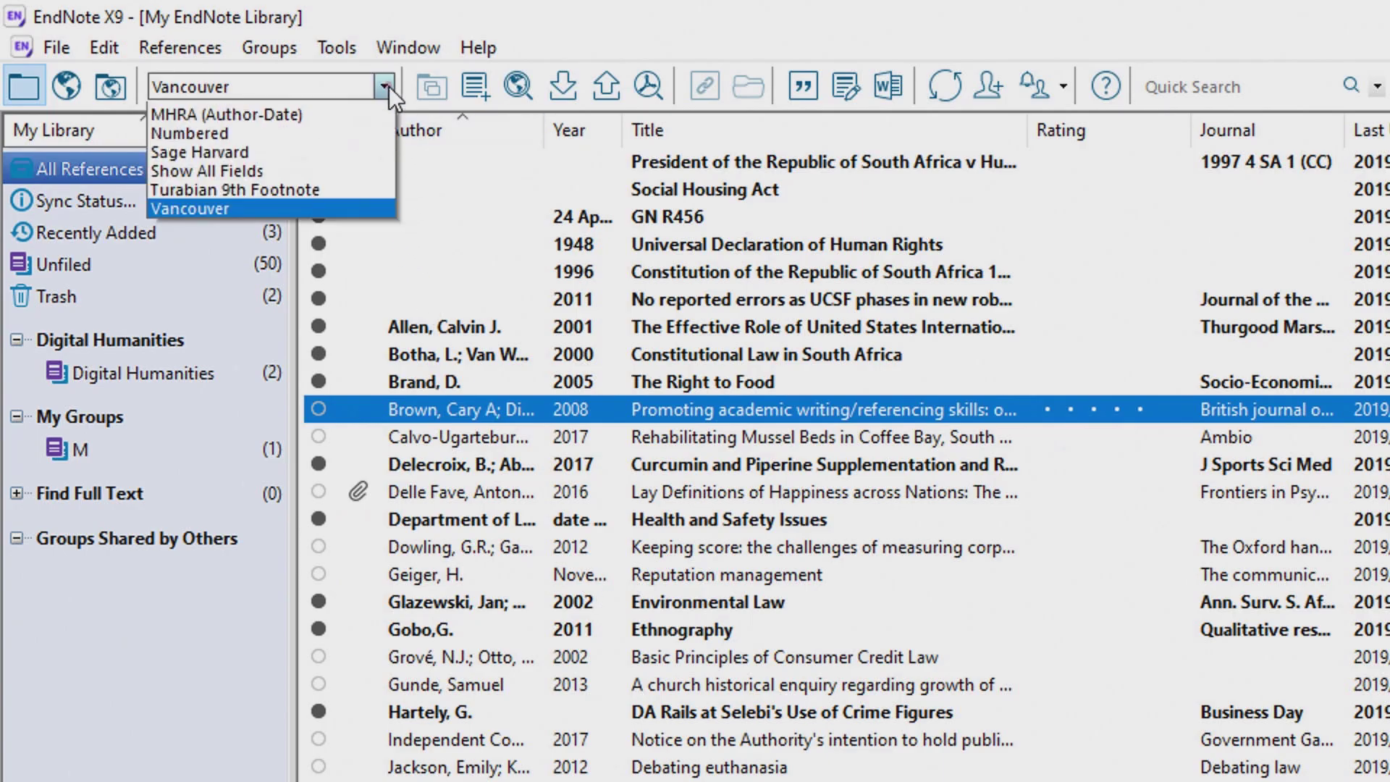
pyautogui.click(355, 208)
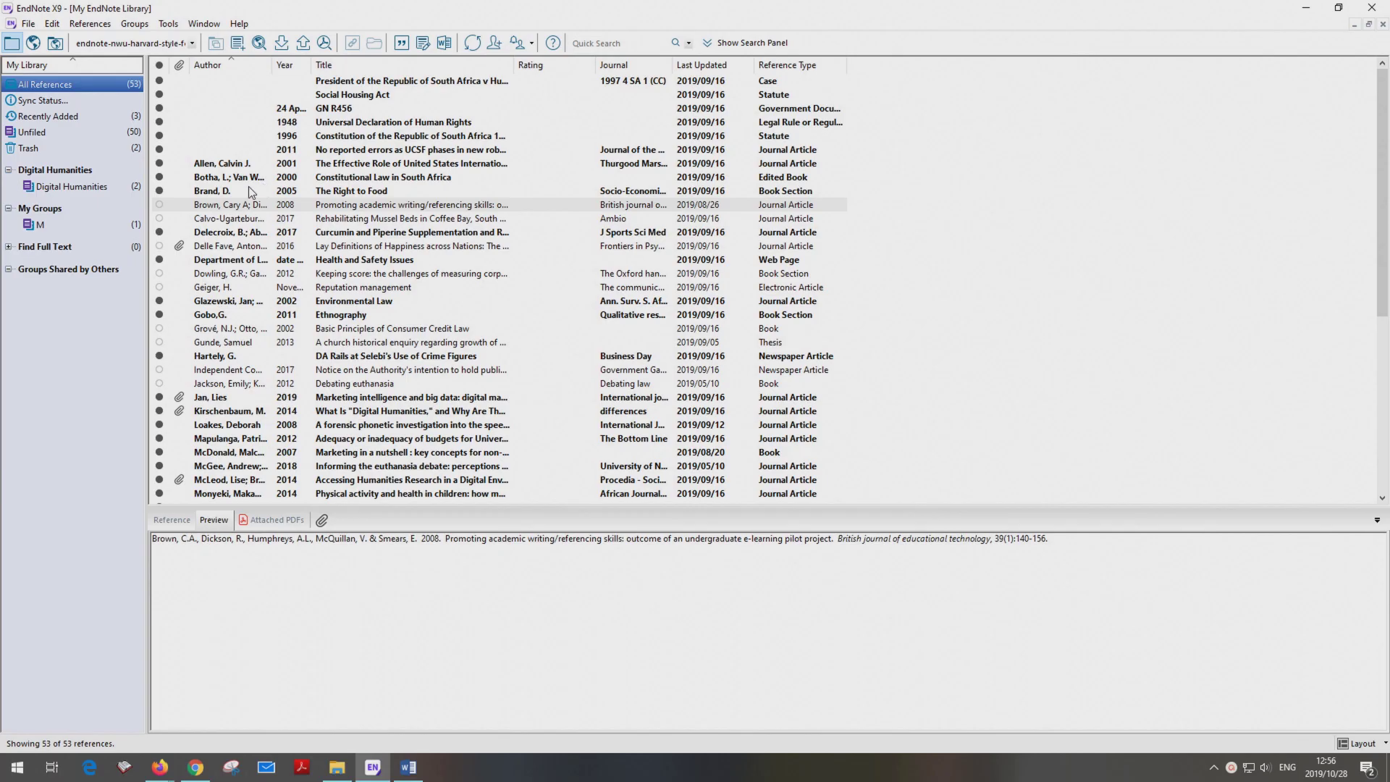
pyautogui.click(234, 192)
pyautogui.click(237, 207)
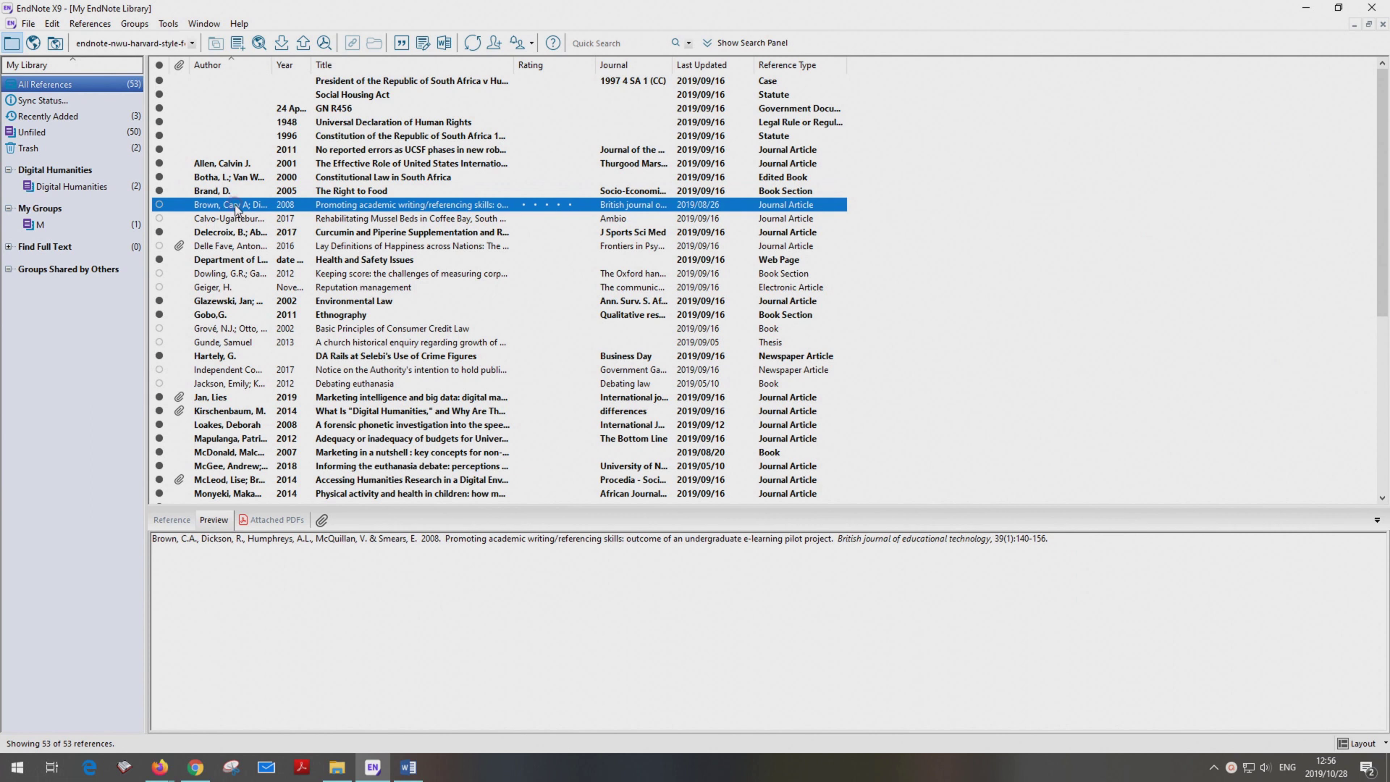
pyautogui.click(234, 219)
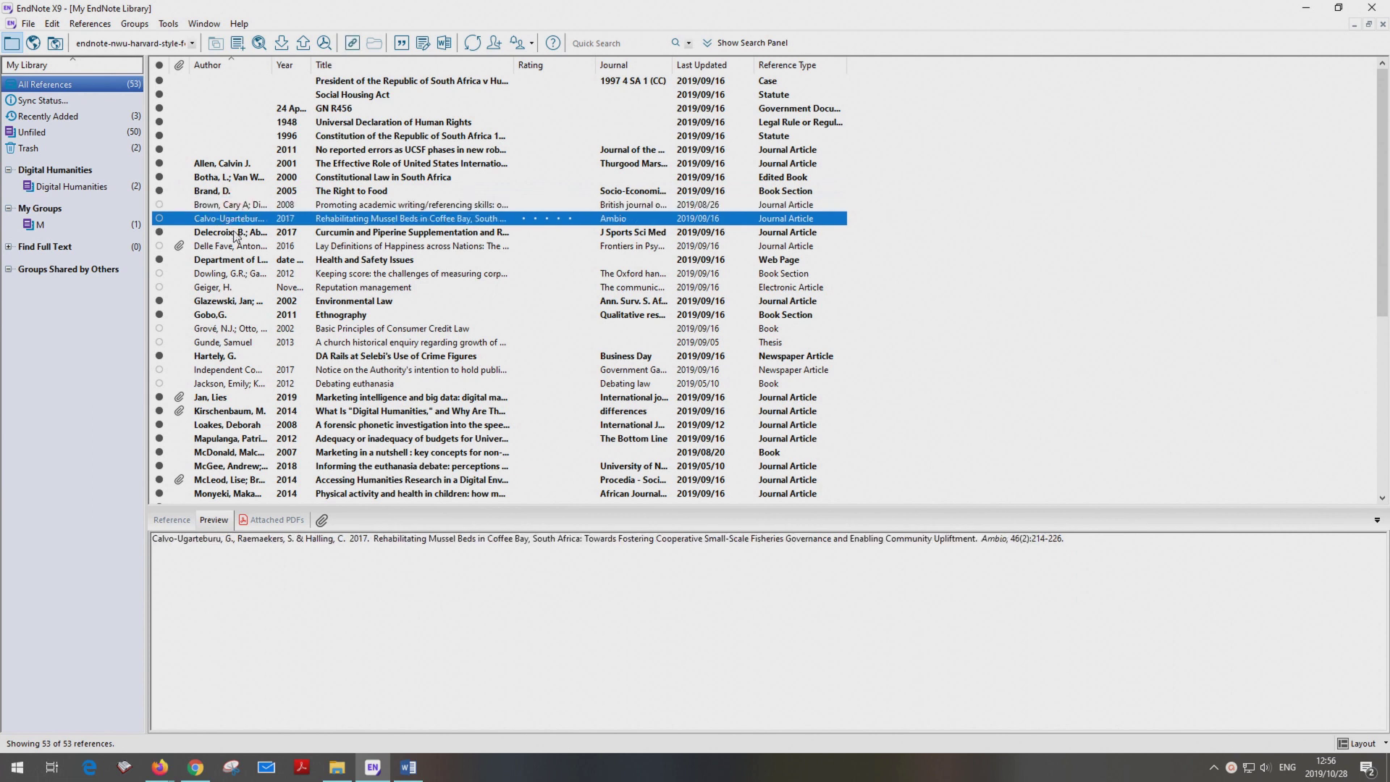
pyautogui.click(234, 233)
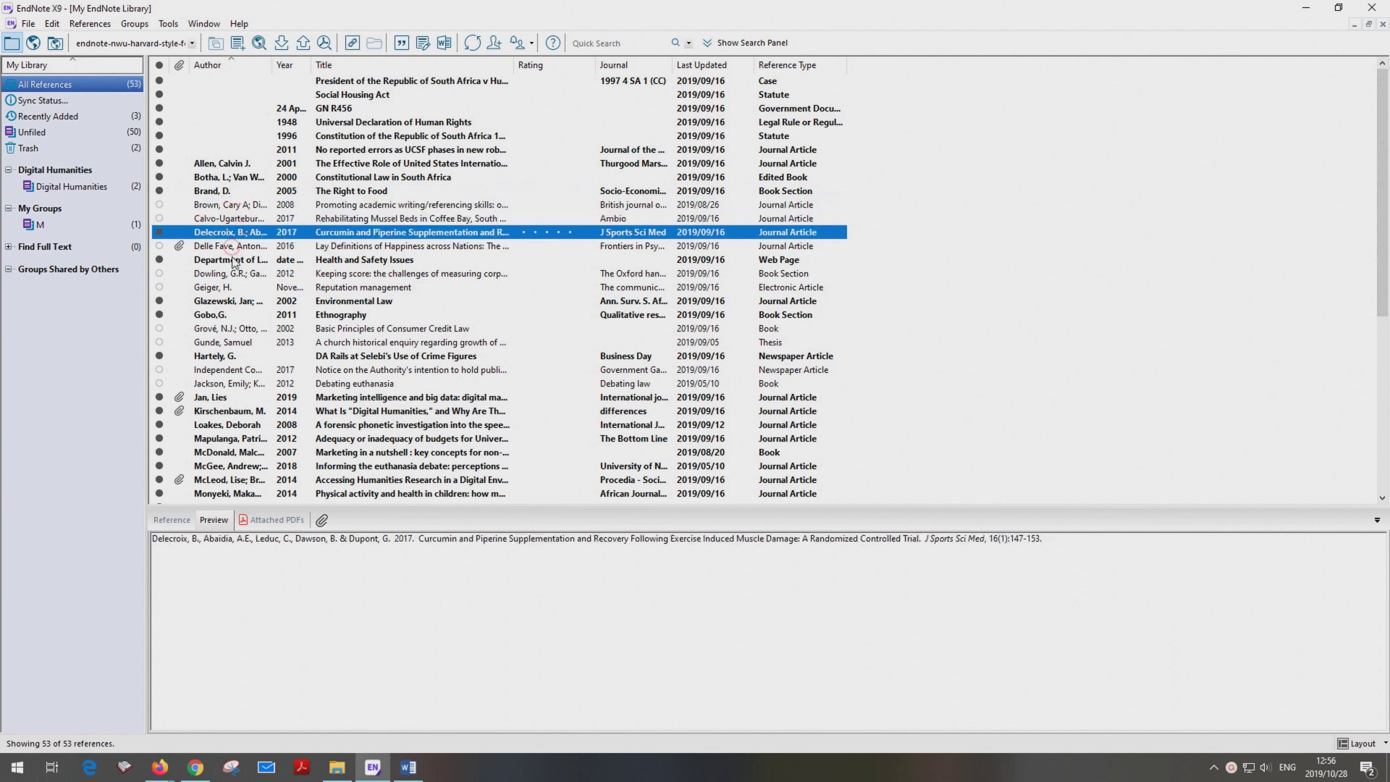
pyautogui.click(231, 247)
pyautogui.click(234, 260)
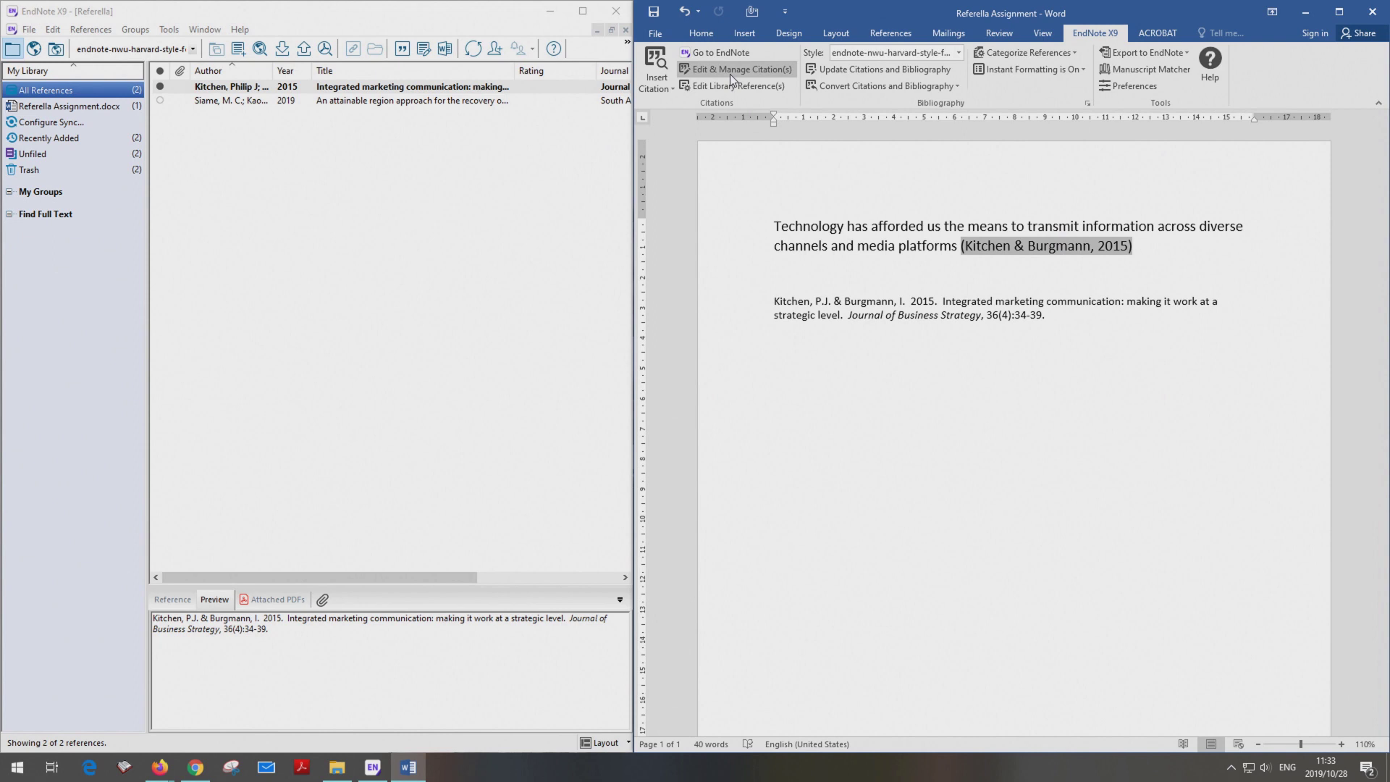
# - Add page 35 to the Kitchen & Burgmann citation
pyautogui.click(730, 71)
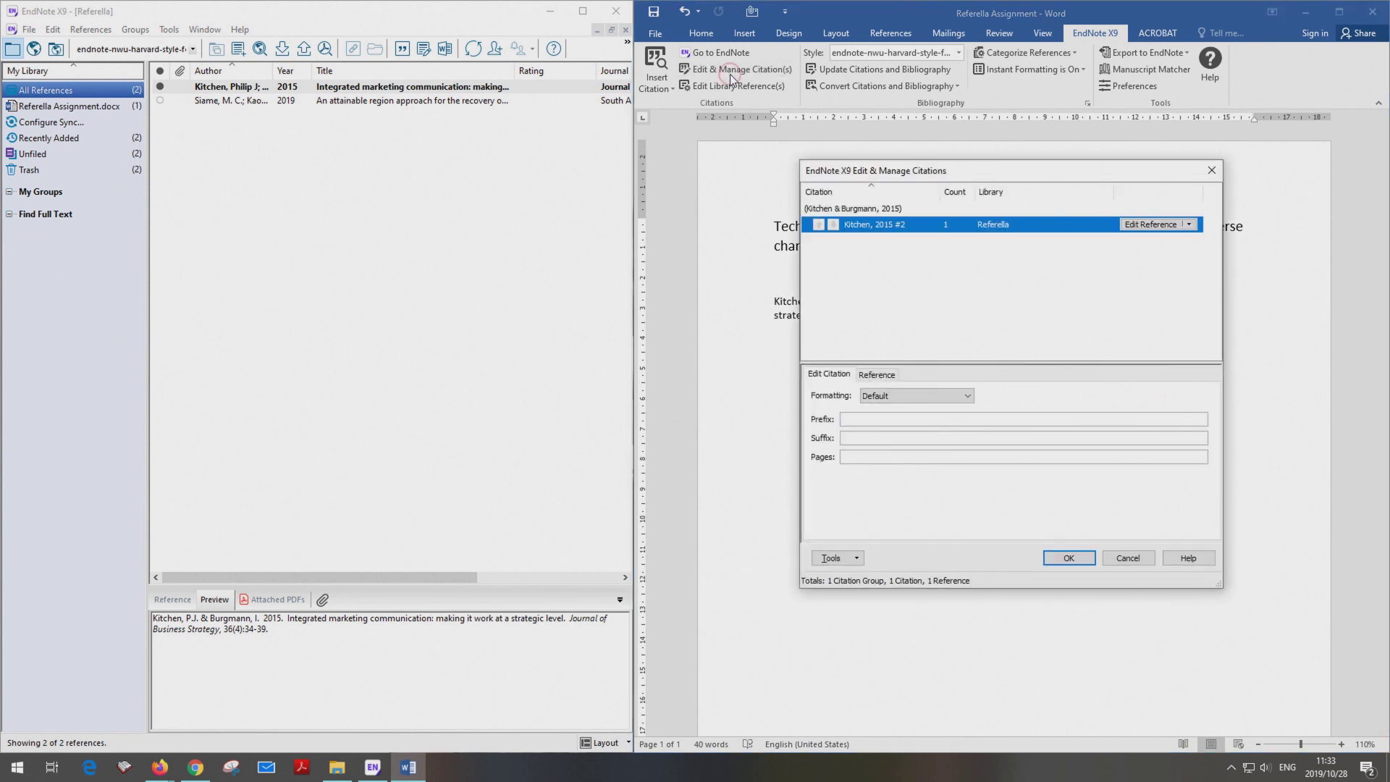
pyautogui.click(866, 458)
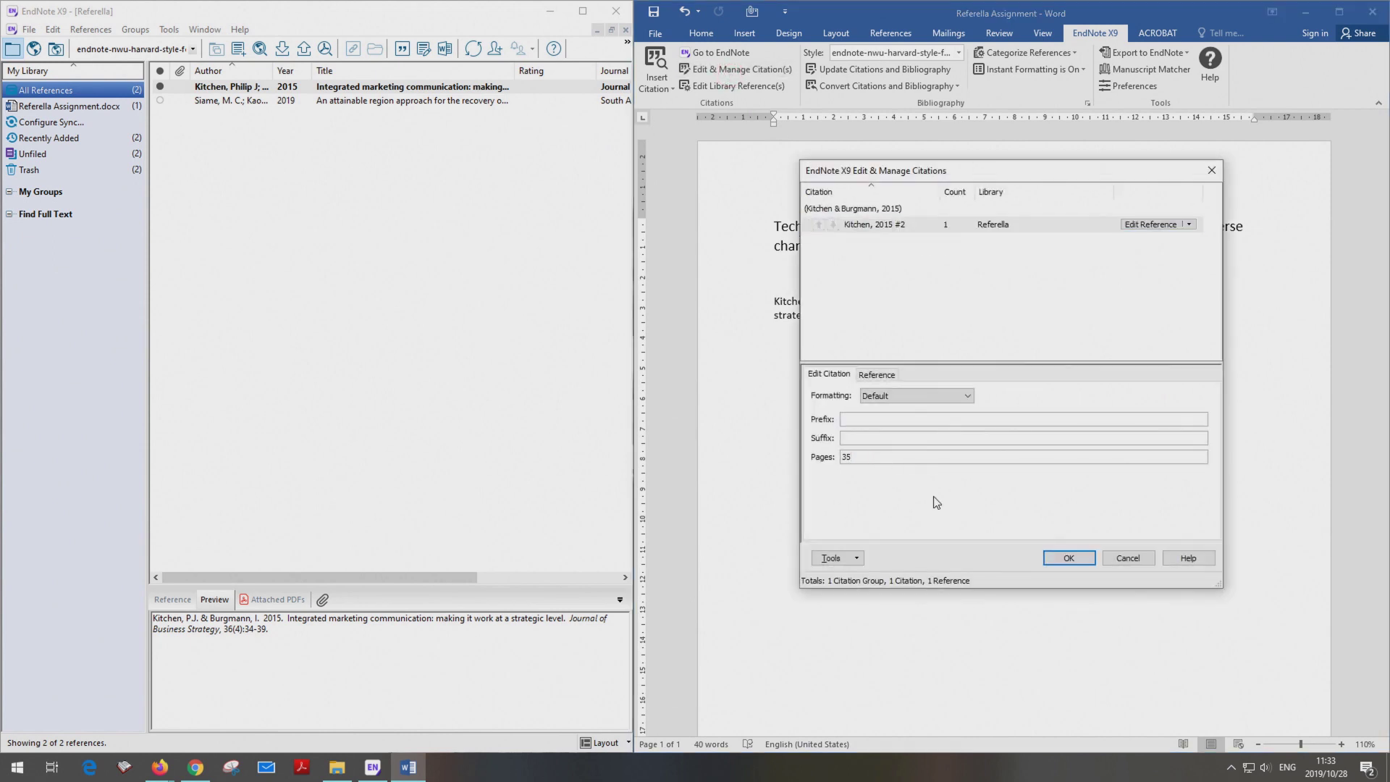
pyautogui.click(1069, 558)
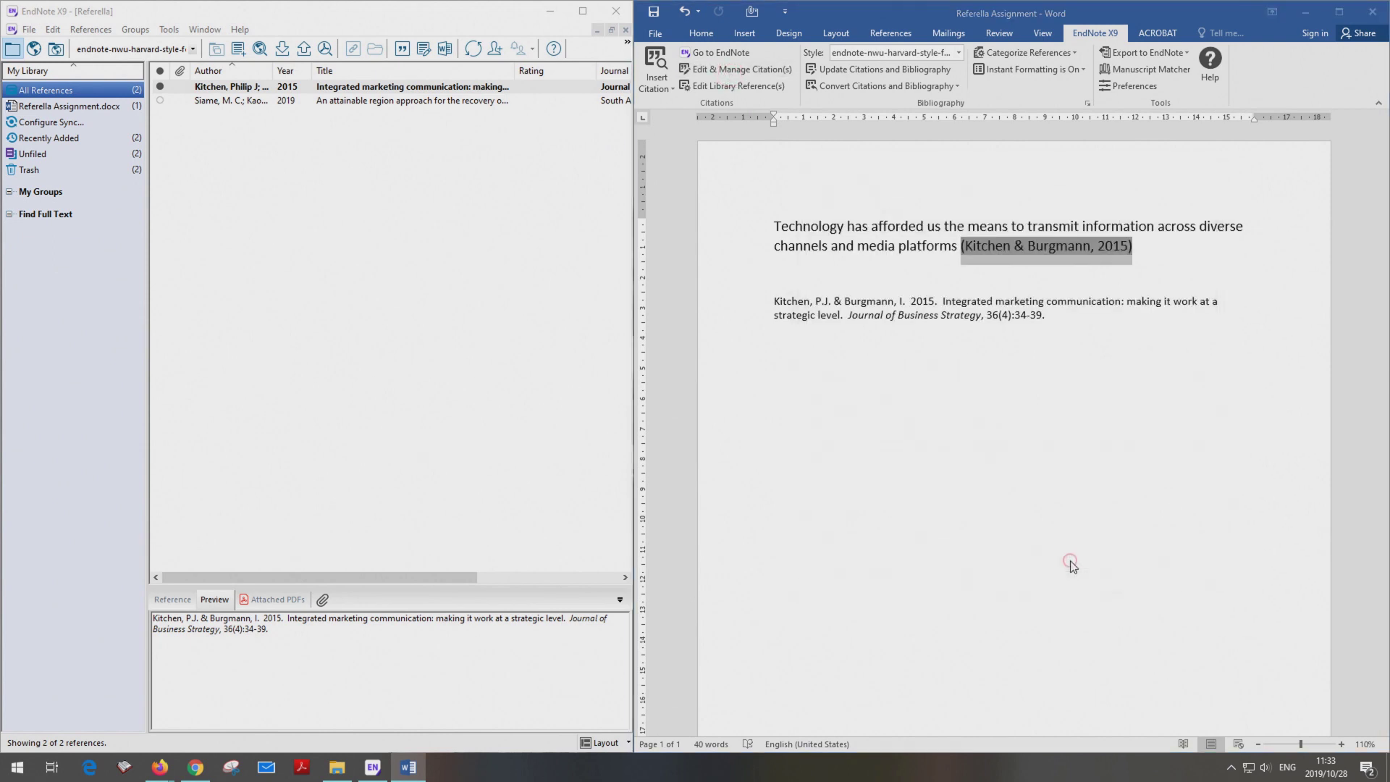
# - Move the Reference list heading and bibliography onto a new page
pyautogui.click(1167, 282)
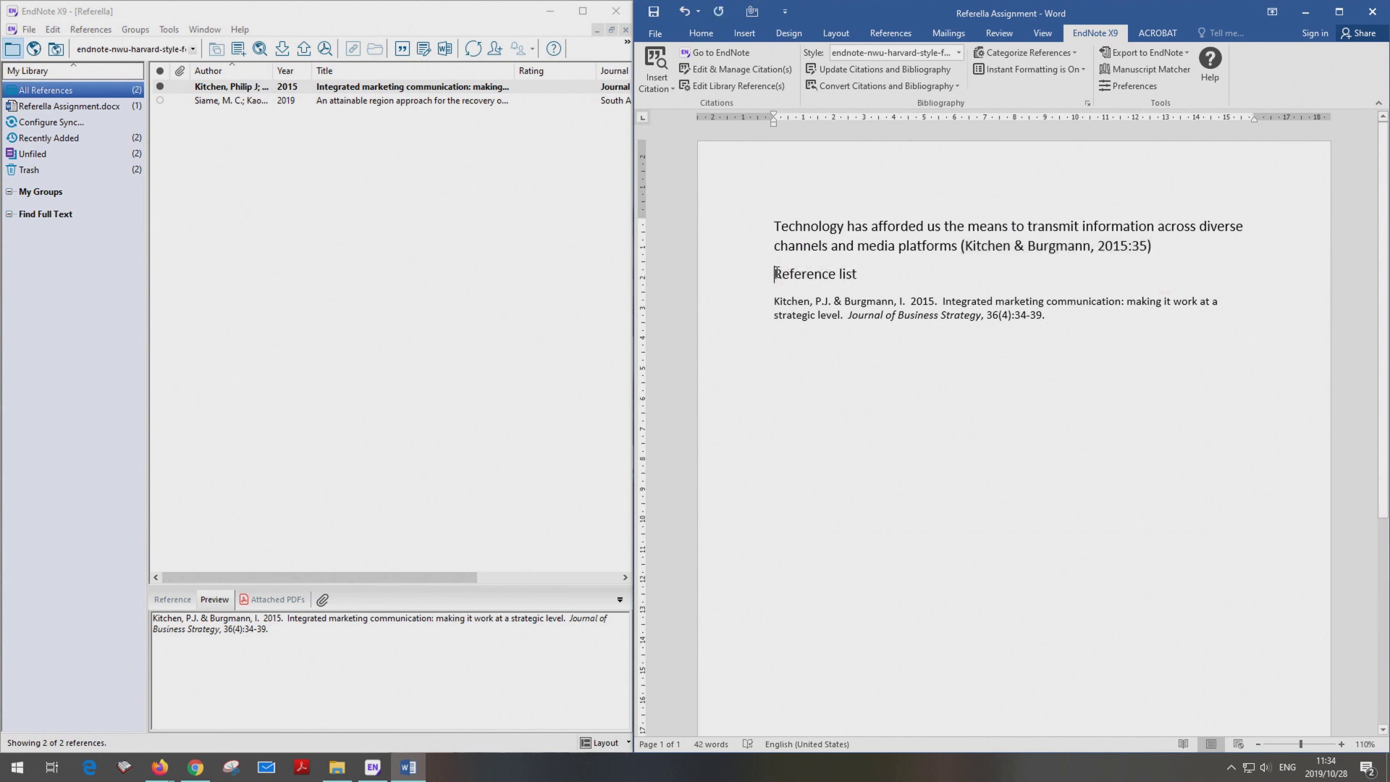
pyautogui.hotkey('ctrl', 'Return')
pyautogui.scroll(-5, 912, 282)
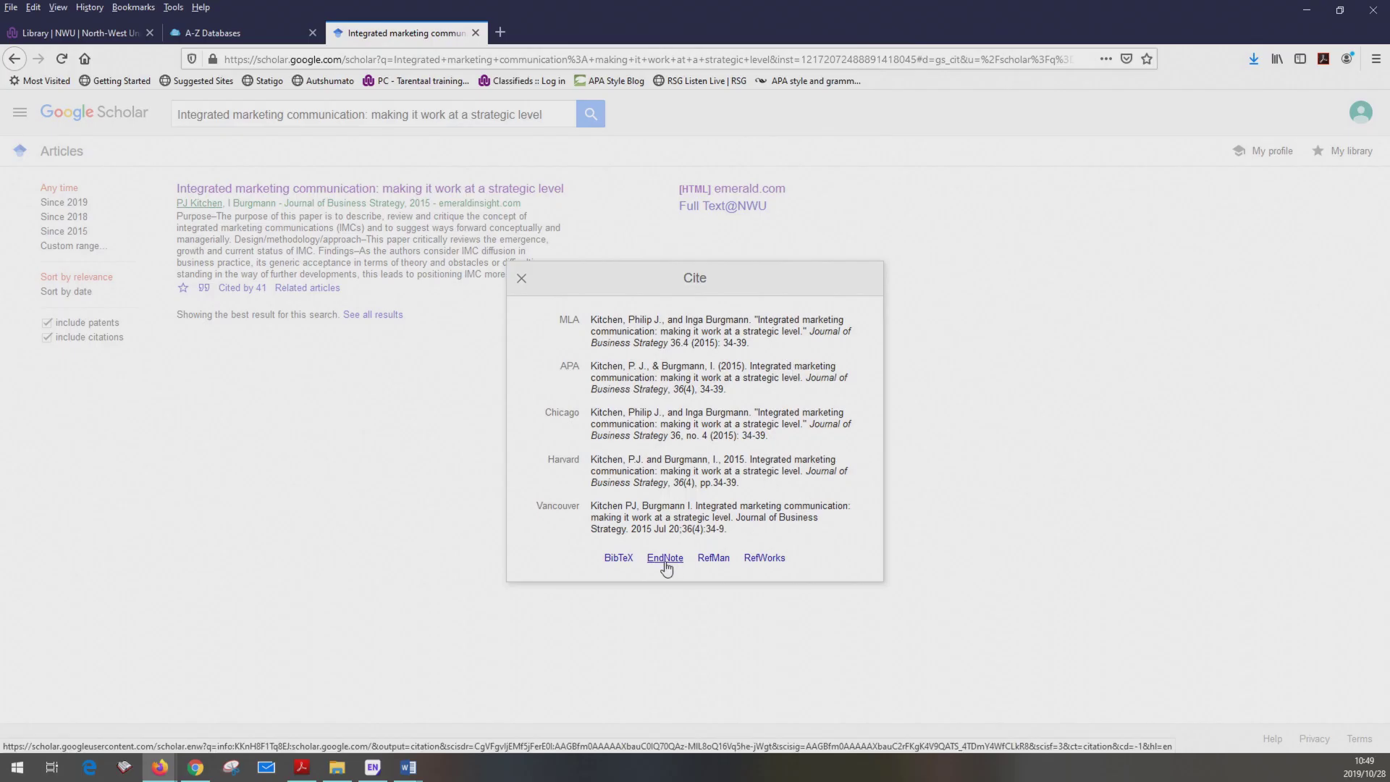
# - Export the Kitchen & Burgmann 2015 citation as scholar.enw and open it in EndNote X9
pyautogui.click(665, 564)
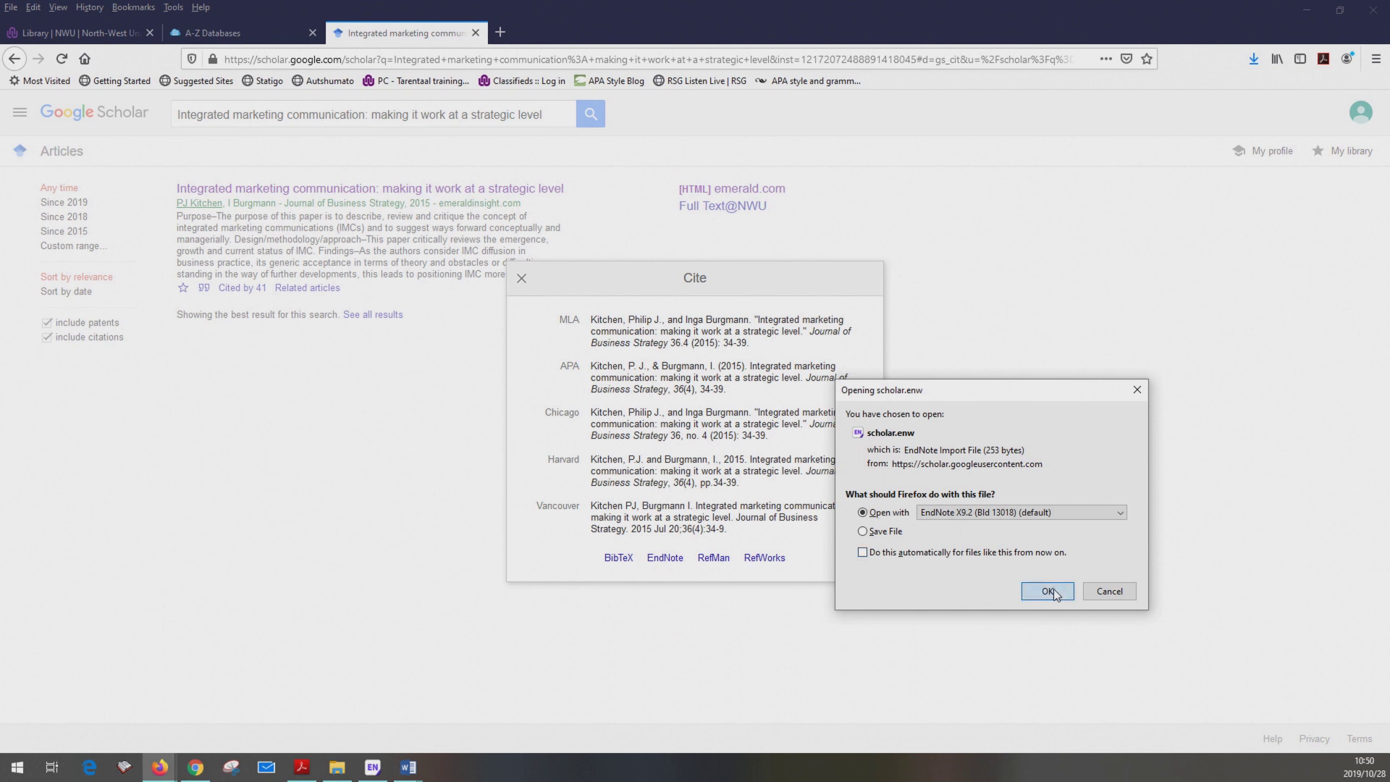
pyautogui.click(1052, 591)
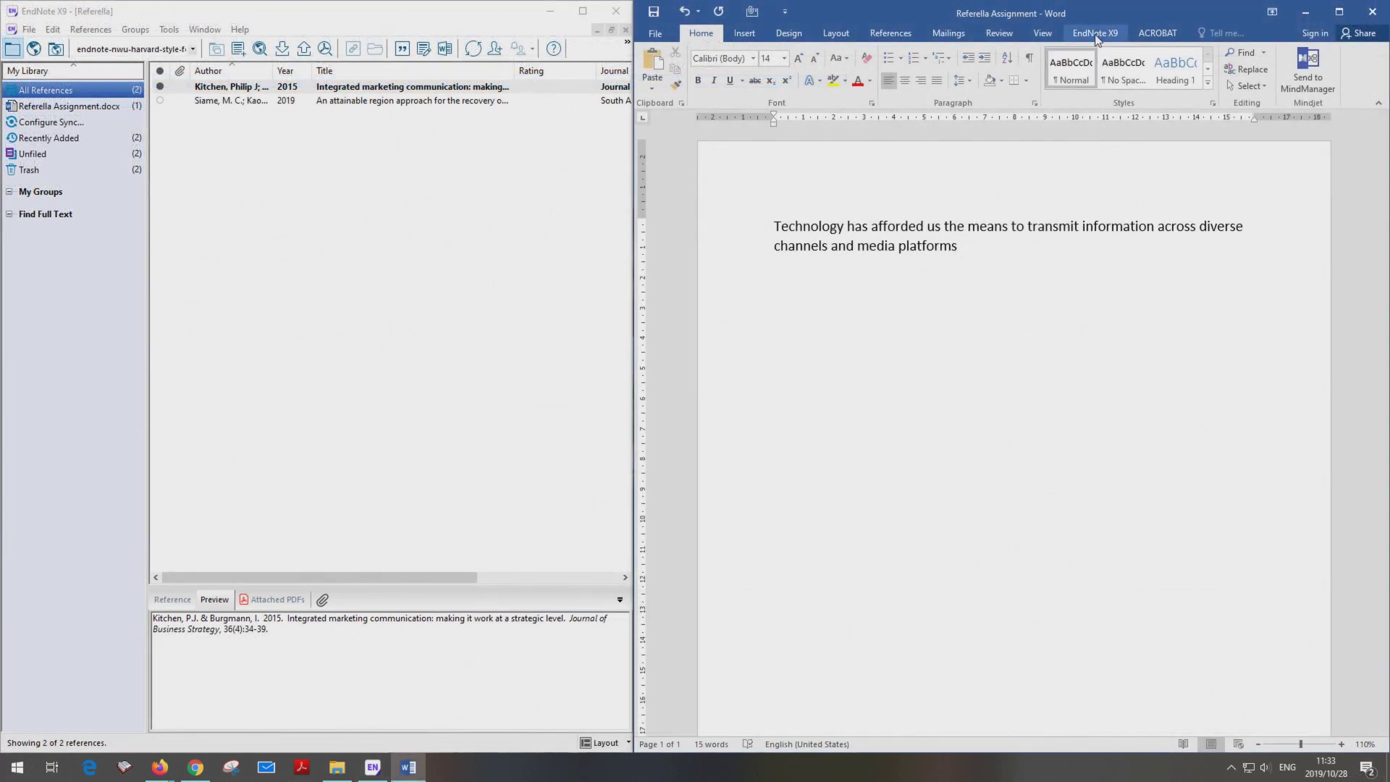
# - Use EndNote X9 Insert Citation in Word and select the Kitchen 2015 article
pyautogui.click(1096, 36)
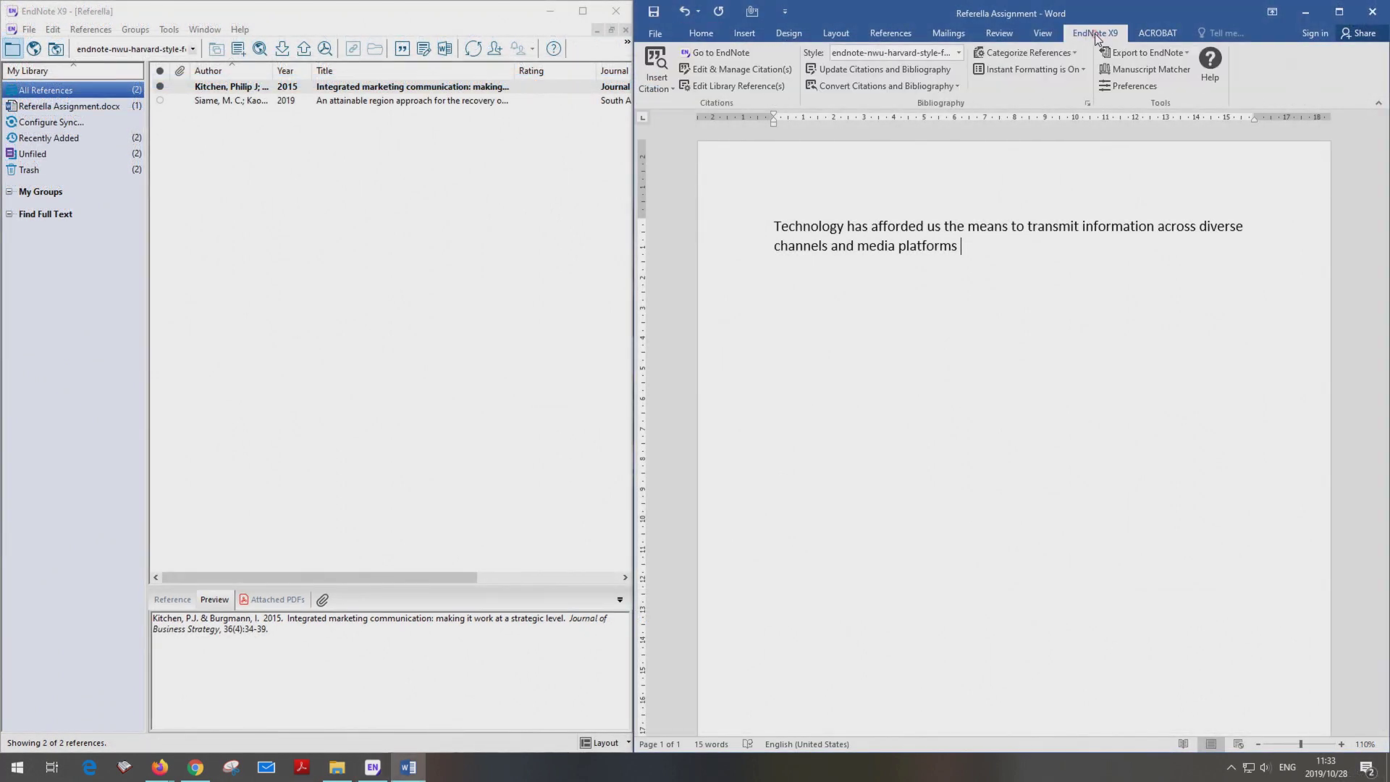
pyautogui.click(656, 59)
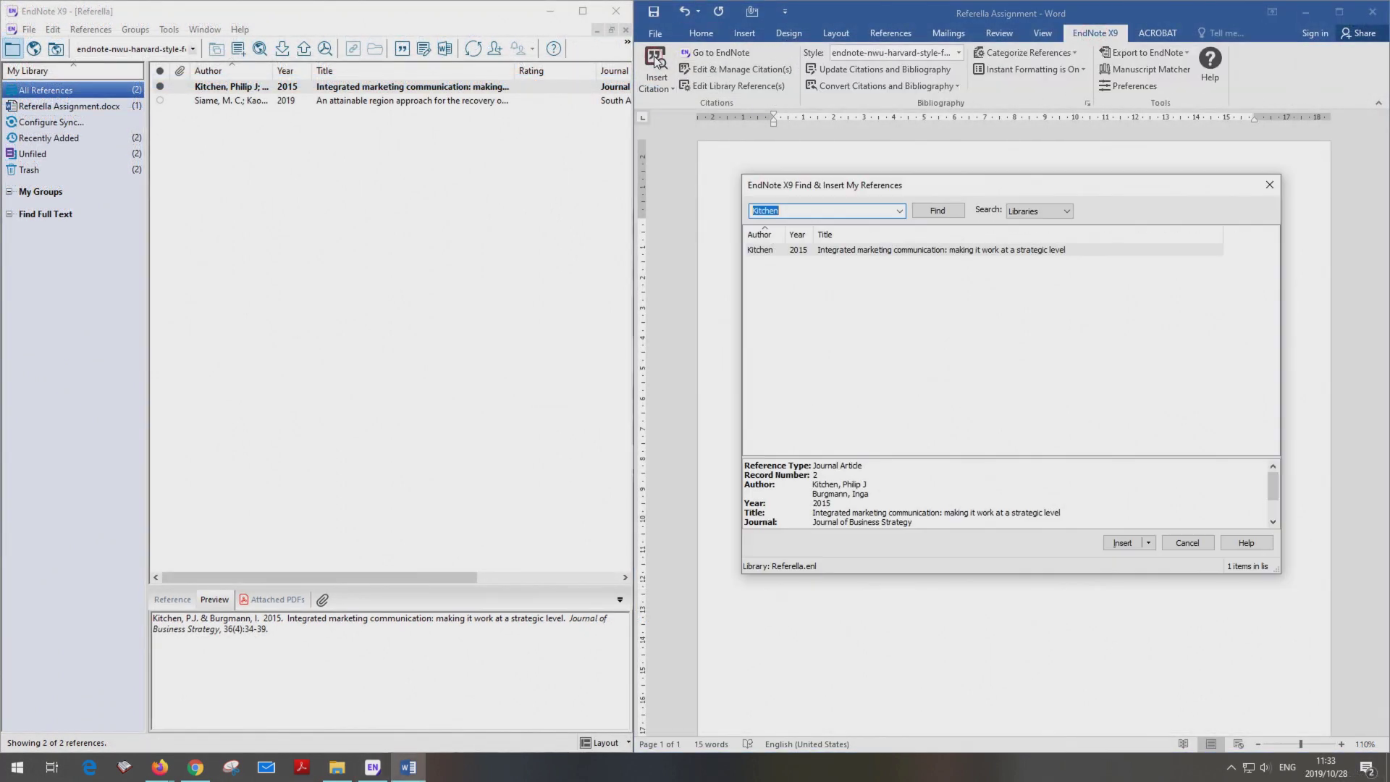
pyautogui.click(888, 252)
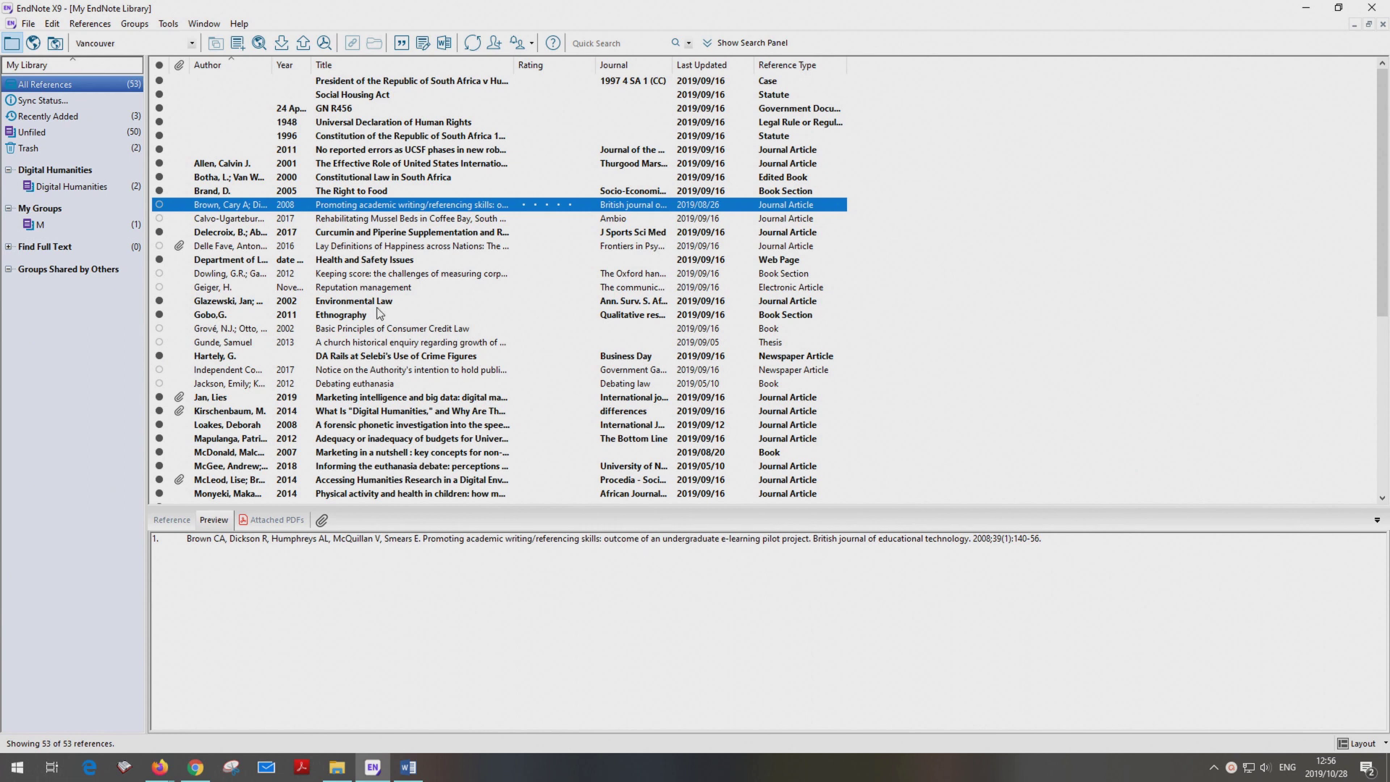
# - Apply NWU Harvard style, preview five references, then open and close the Brown 2008 record
pyautogui.click(192, 43)
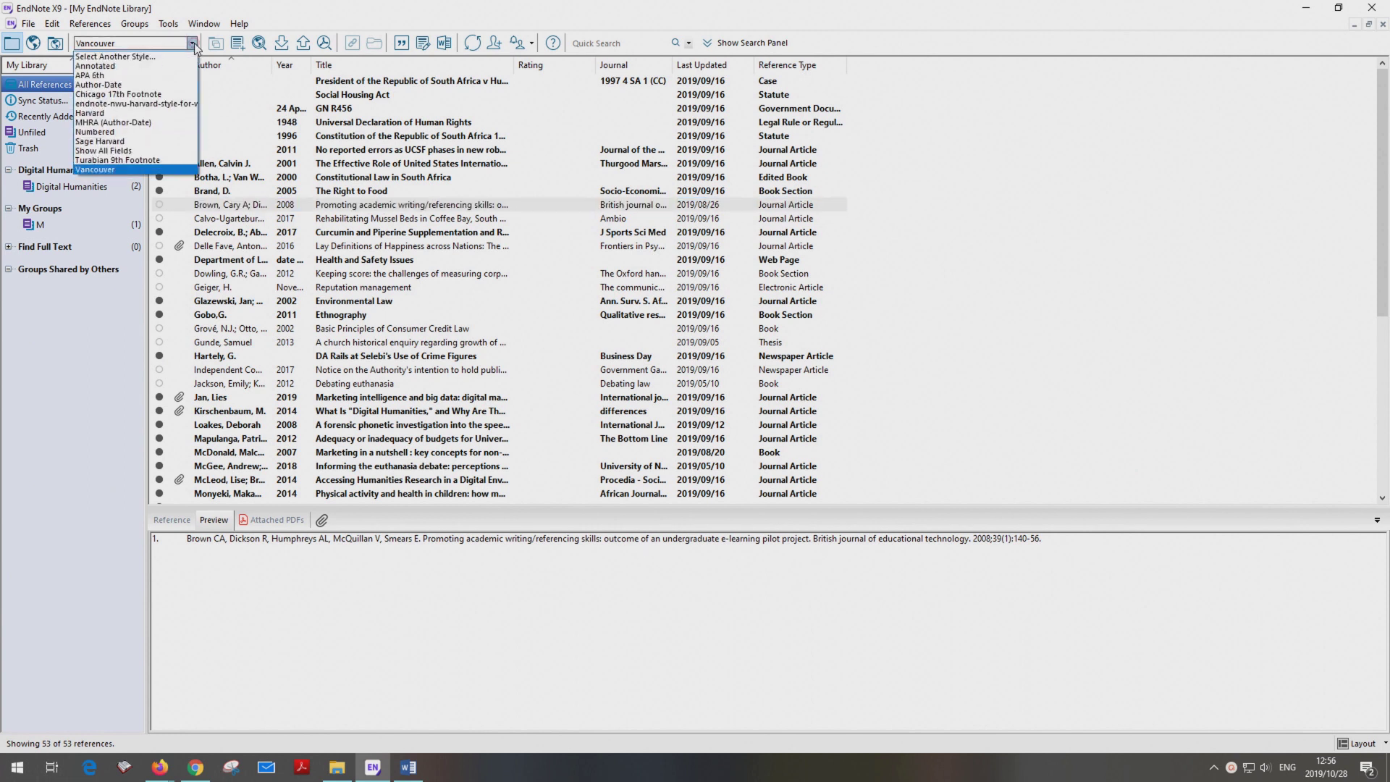
pyautogui.click(178, 105)
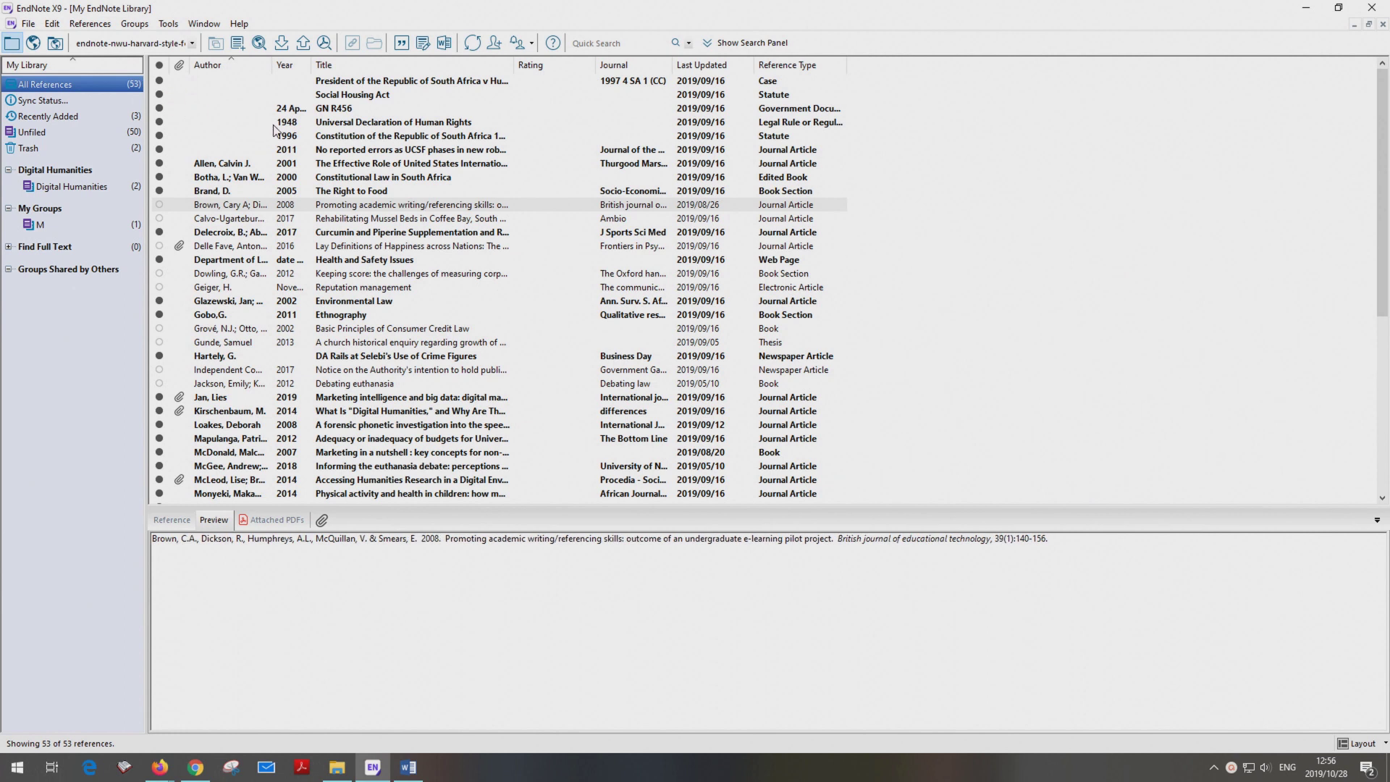
pyautogui.click(234, 192)
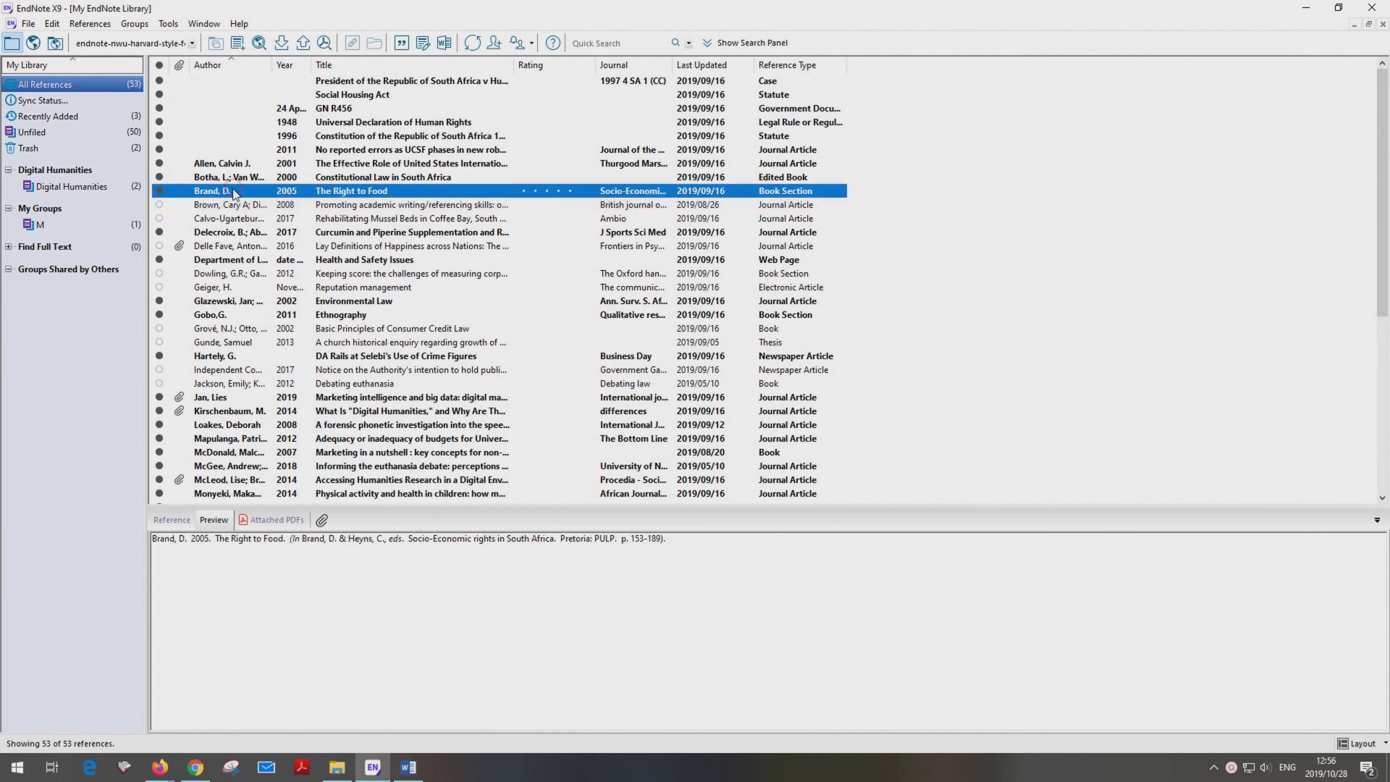
pyautogui.click(237, 208)
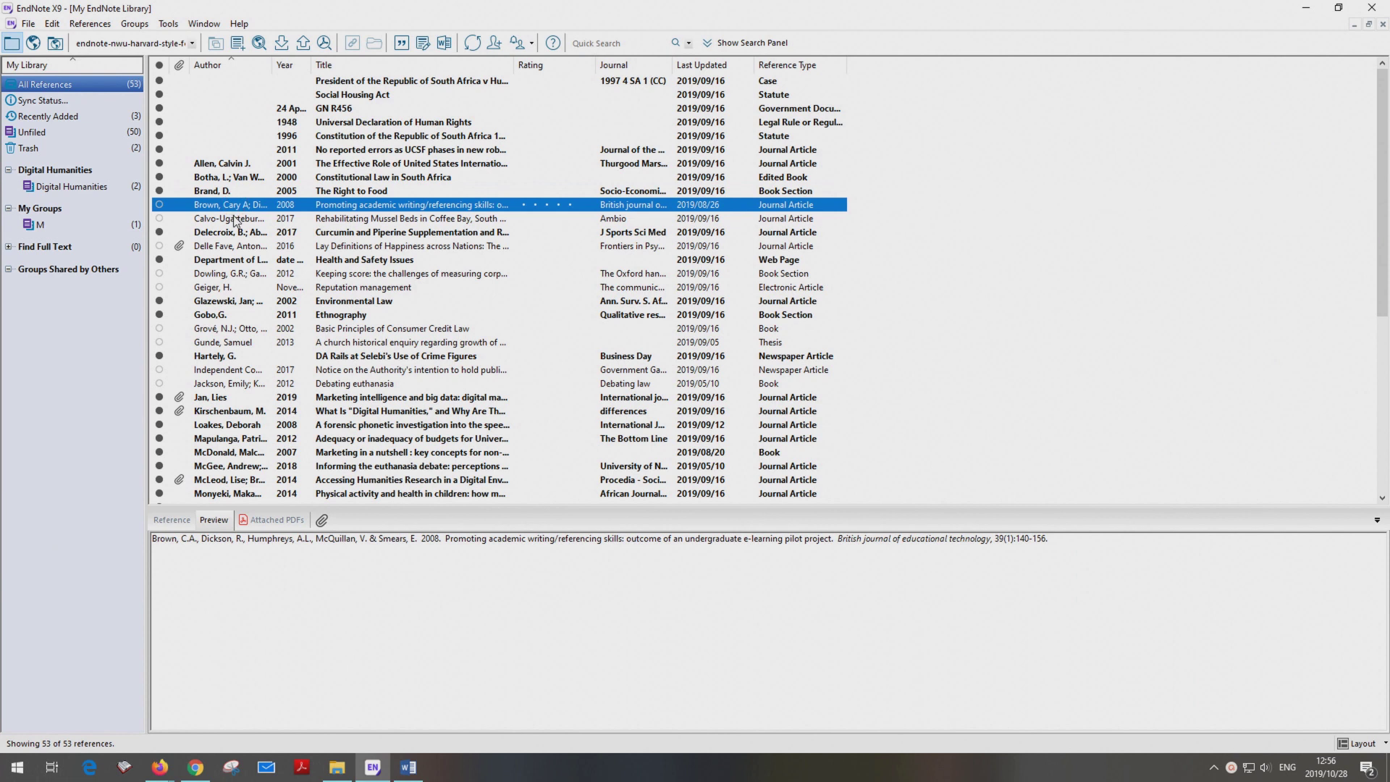
pyautogui.click(236, 219)
pyautogui.click(233, 233)
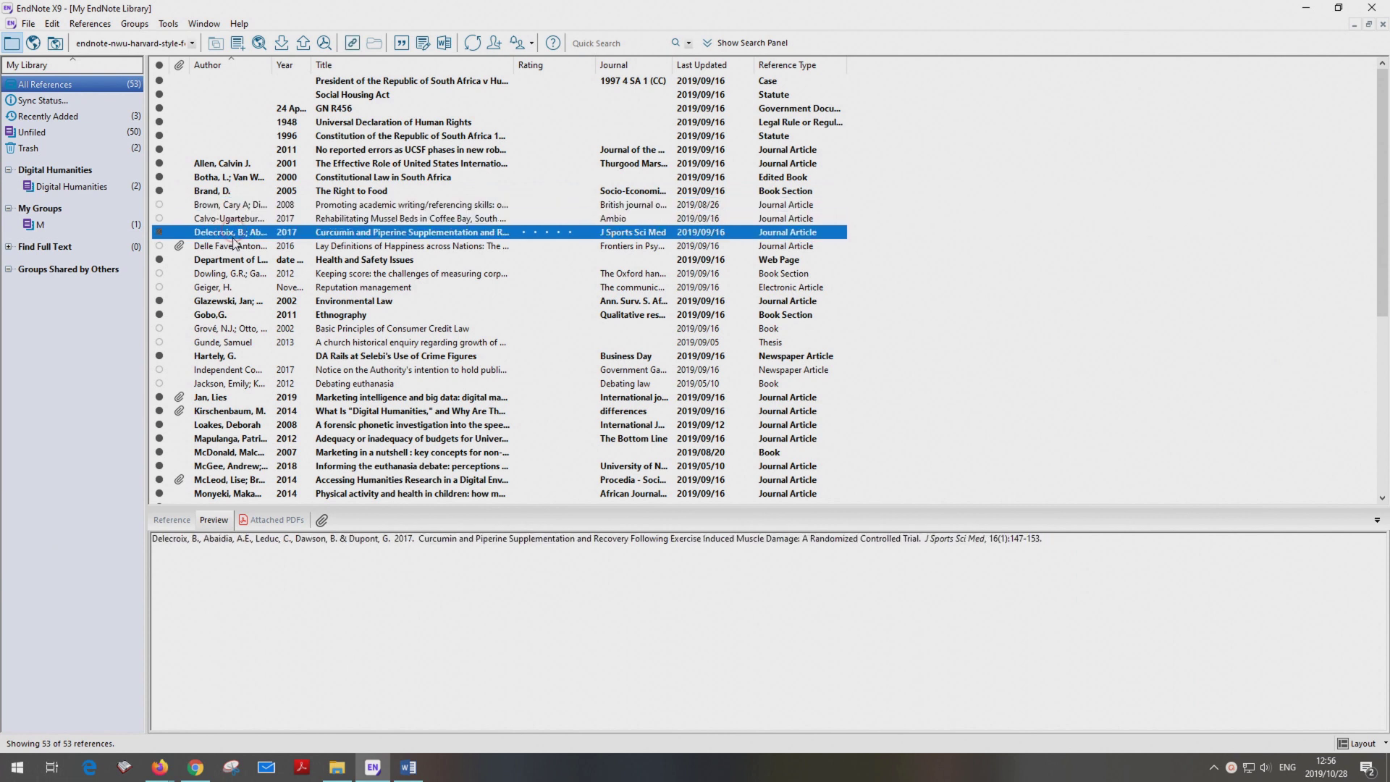
pyautogui.click(233, 261)
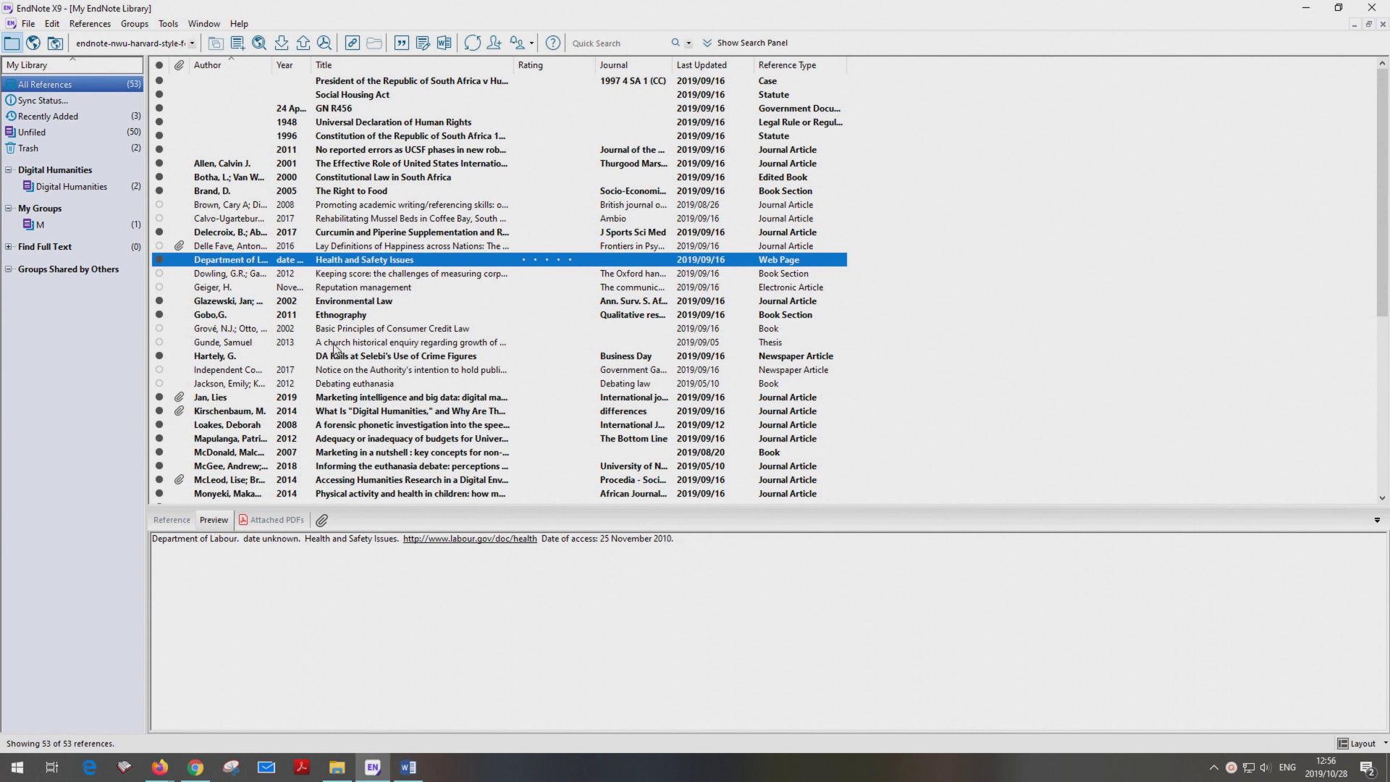
pyautogui.doubleClick(362, 205)
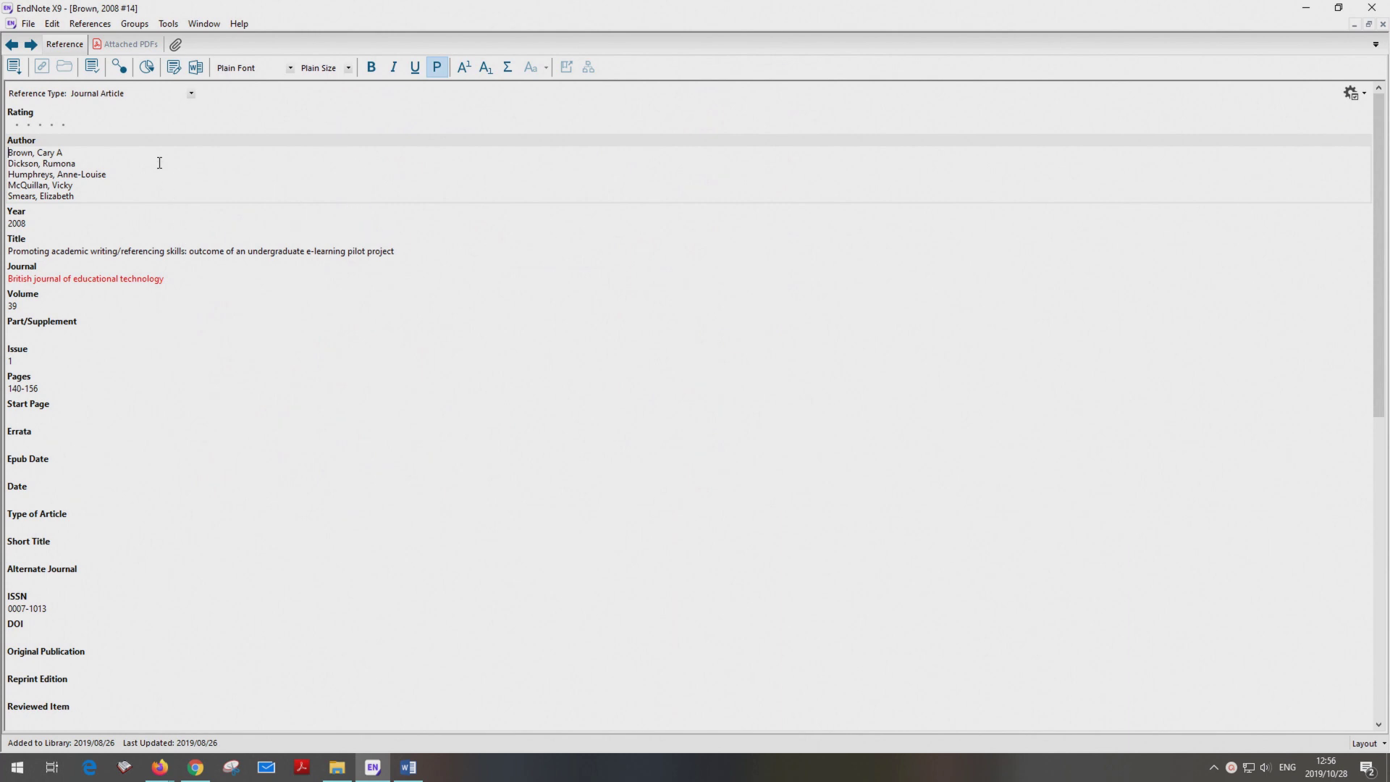
pyautogui.click(1384, 25)
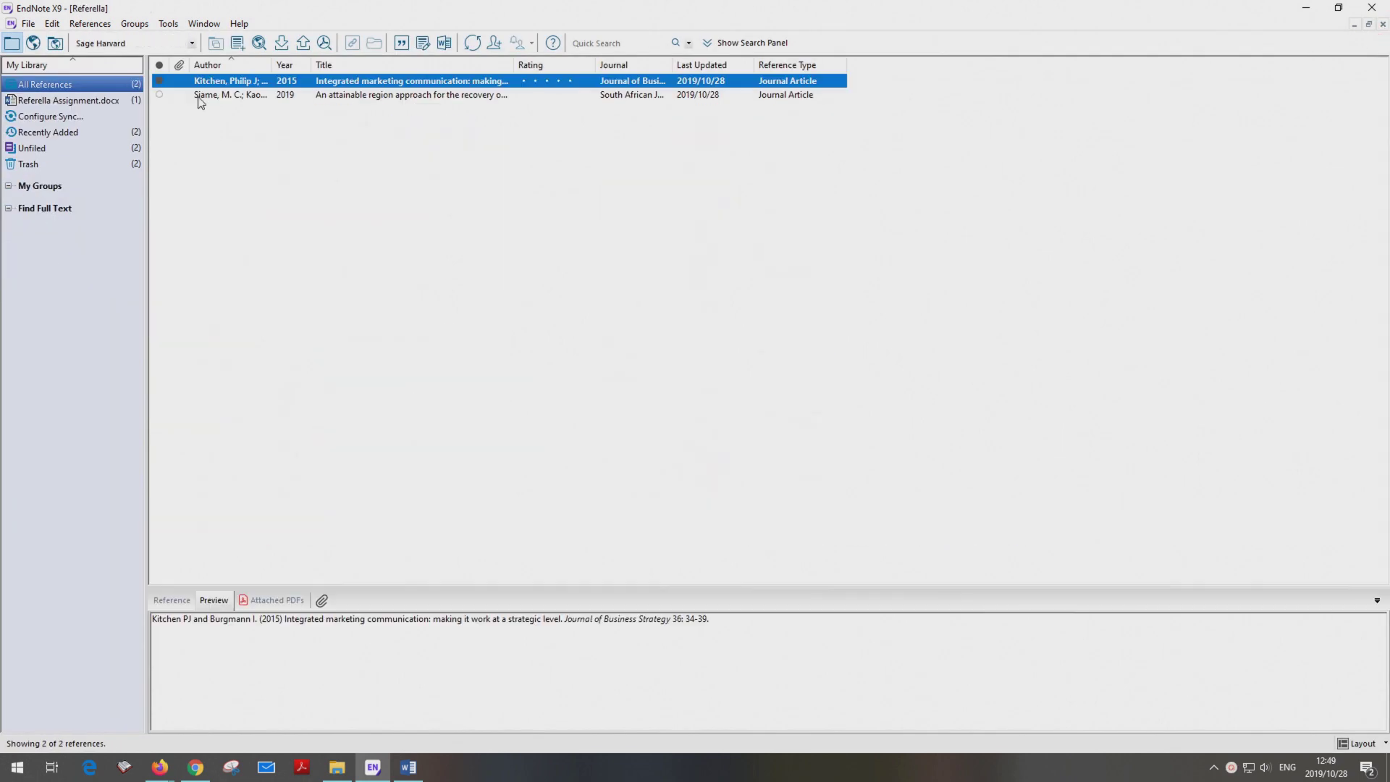
# - Choose endnote-nwu-harvard-style from the toolbar's output style list
pyautogui.click(192, 43)
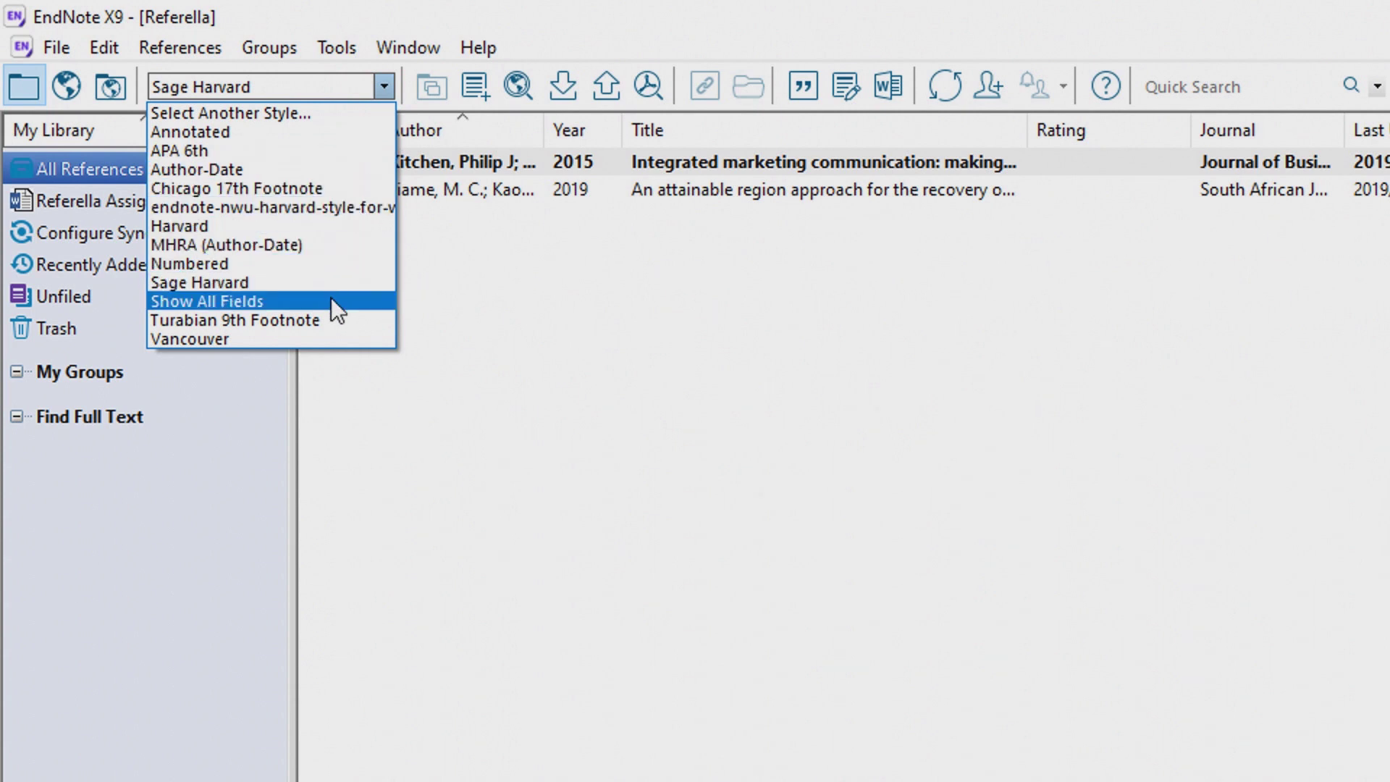
pyautogui.click(337, 206)
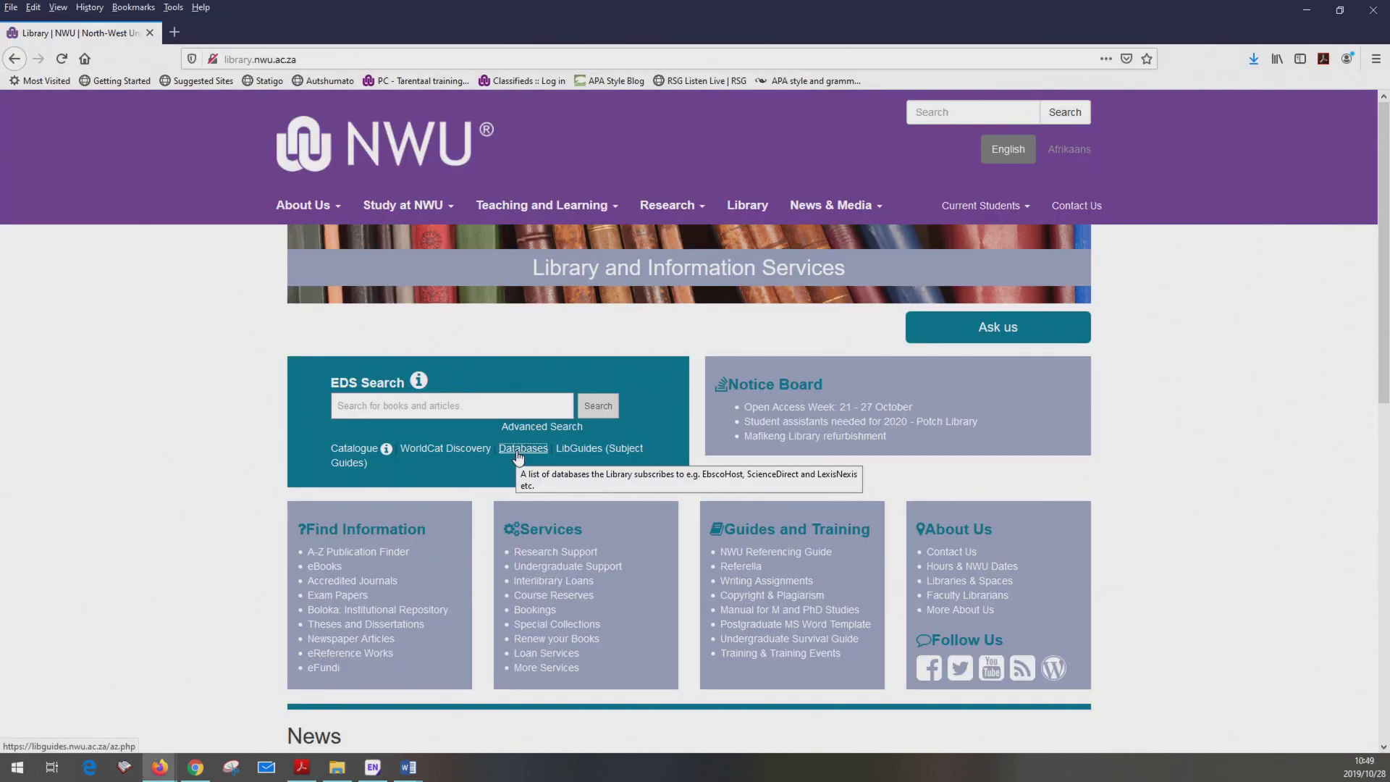
# - Search Google Scholar for 'Integrated marketing communication' and import its EndNote citation into the library
pyautogui.click(522, 449)
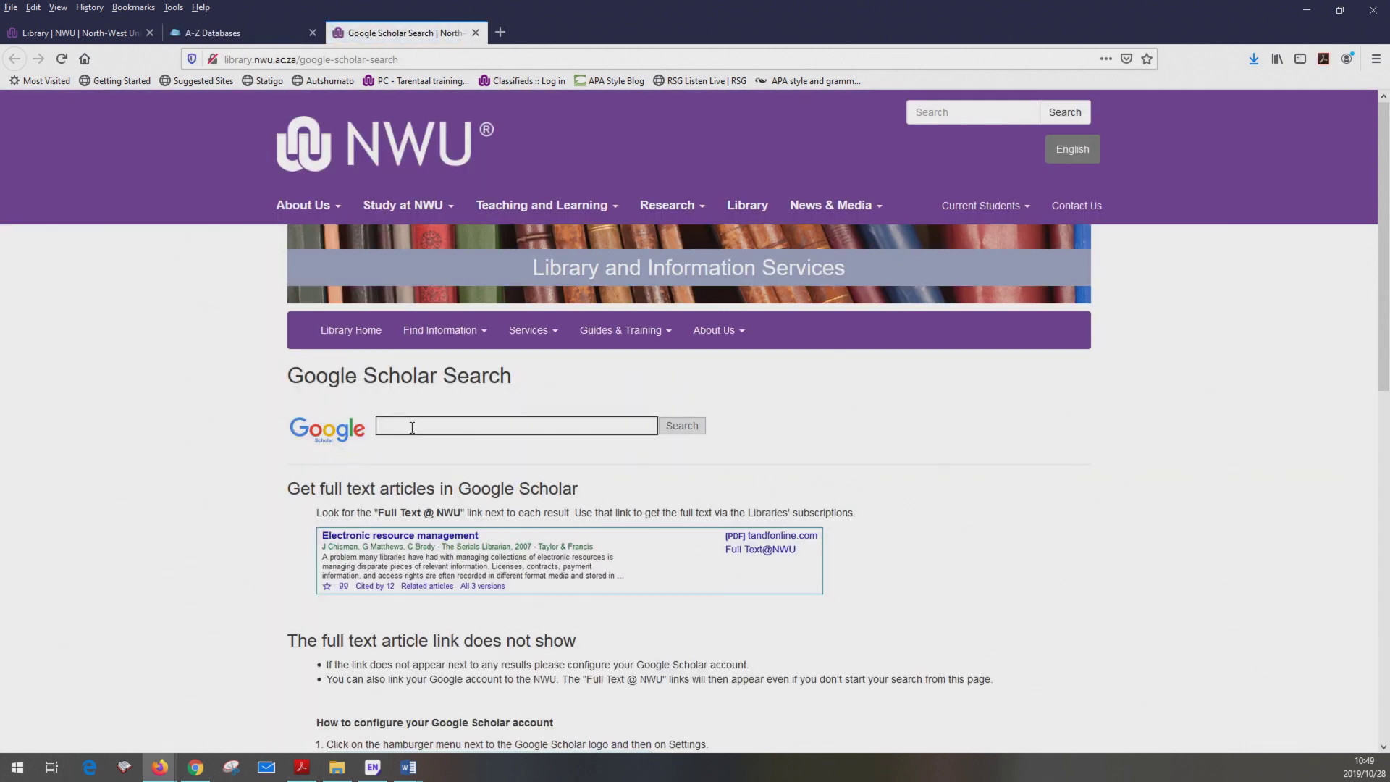
pyautogui.hotkey('ctrl', 'v')
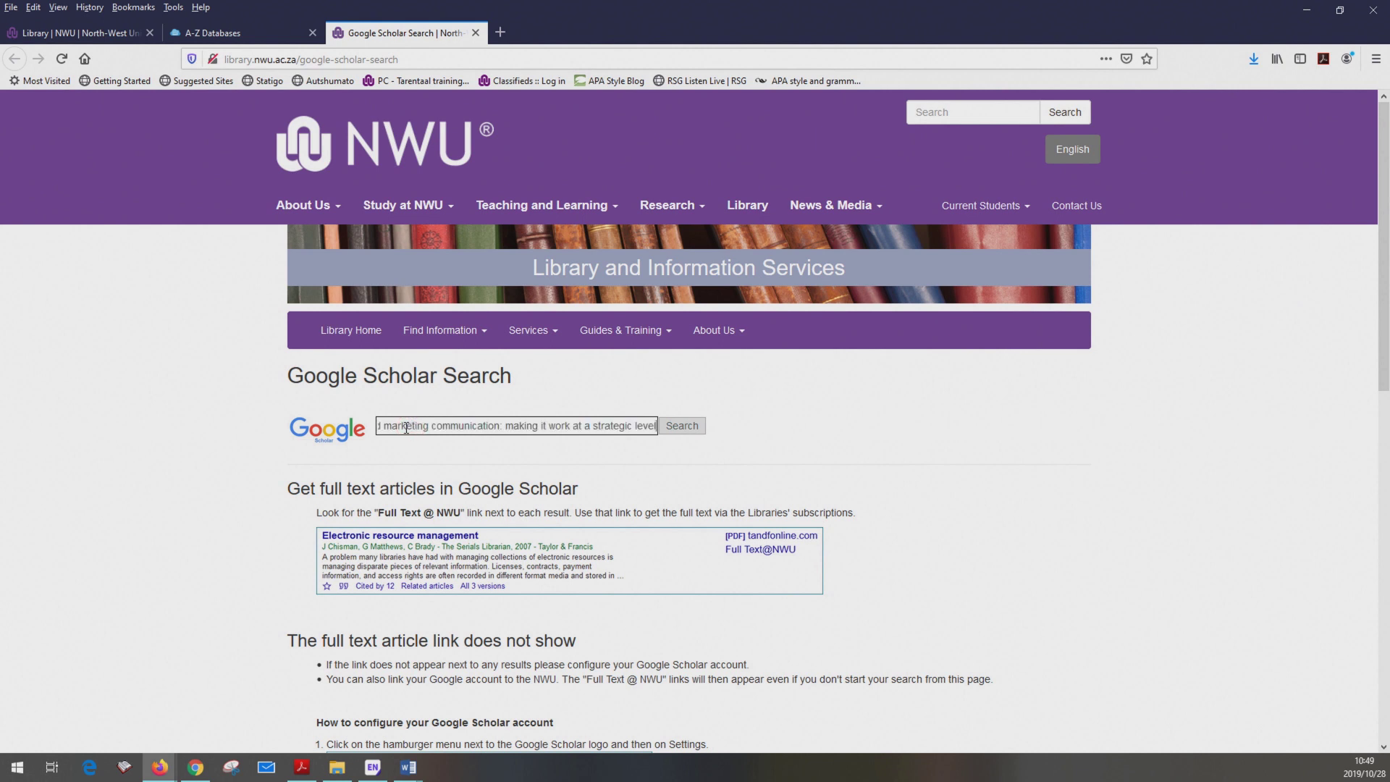
pyautogui.click(683, 426)
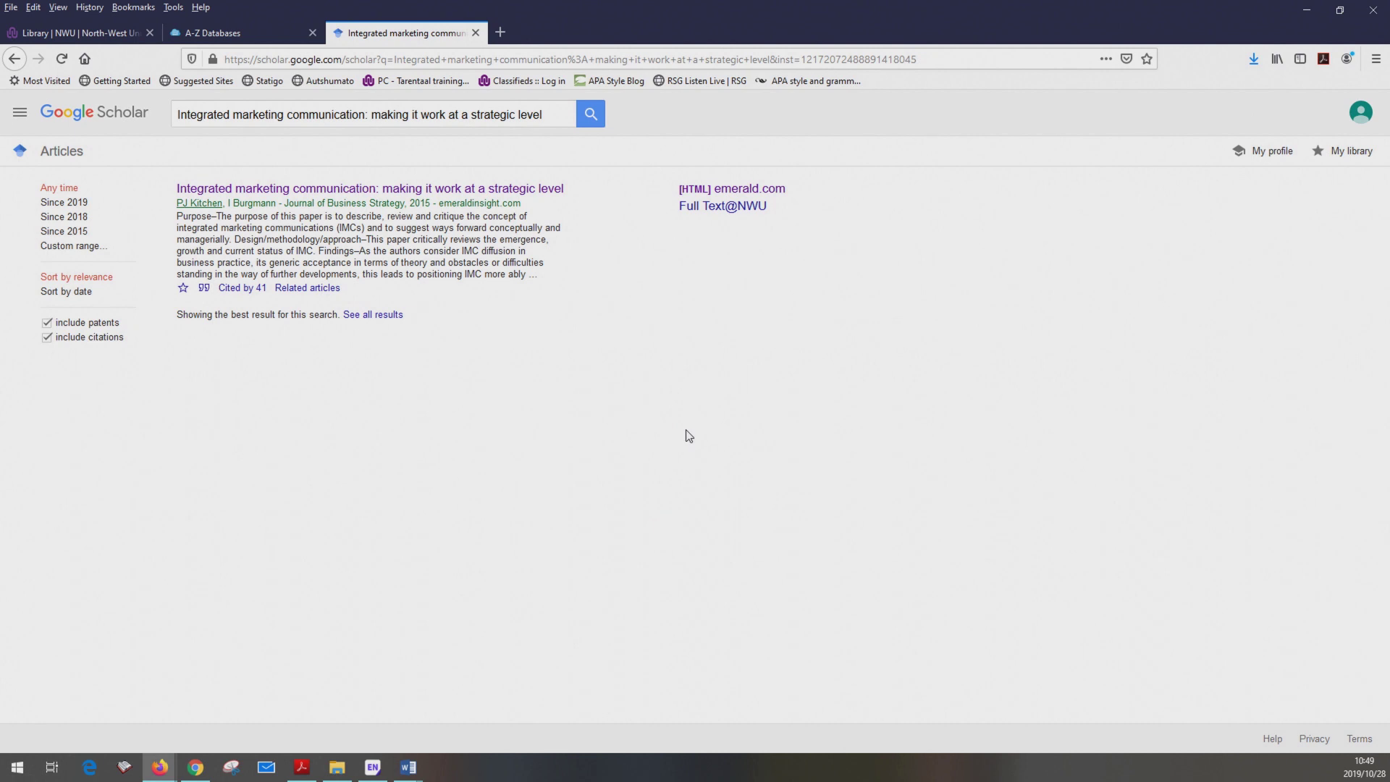
pyautogui.click(204, 294)
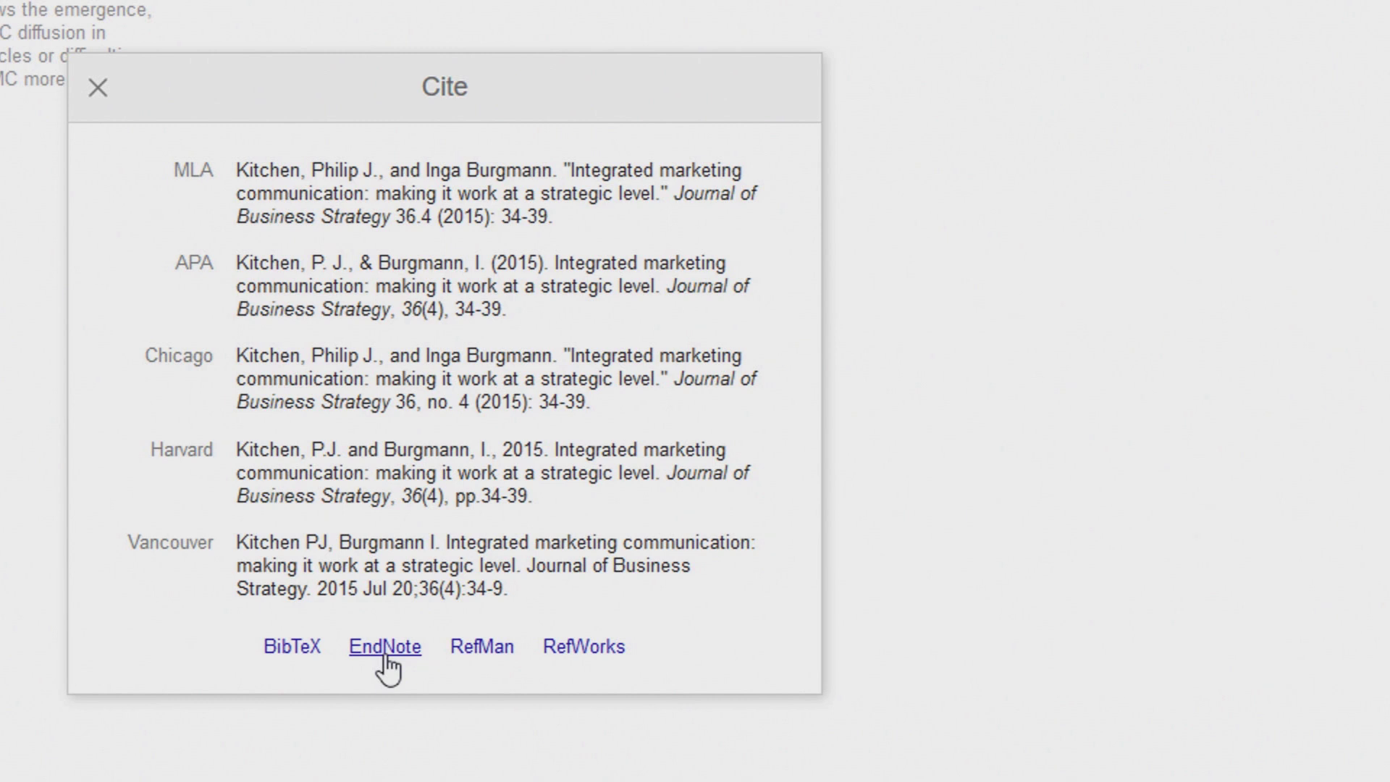
pyautogui.click(386, 651)
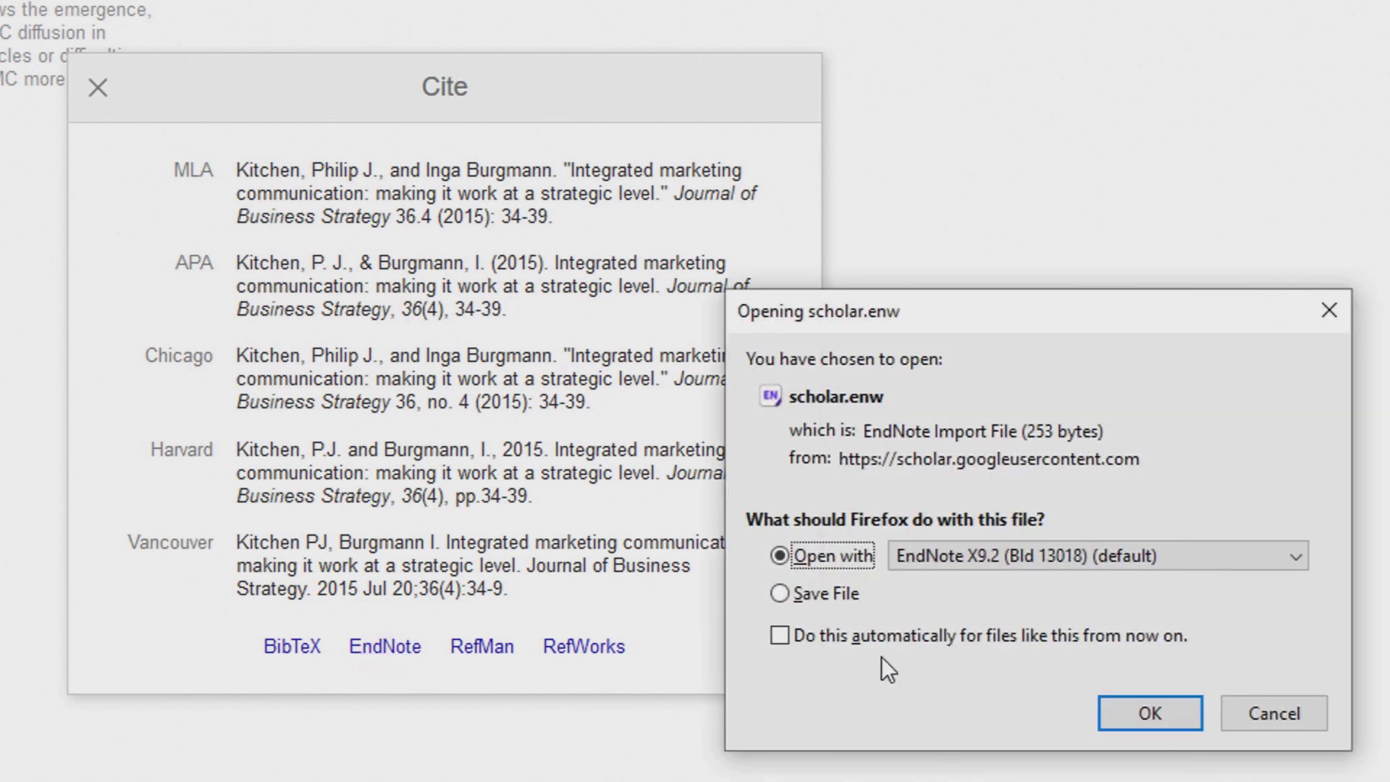
pyautogui.click(1162, 710)
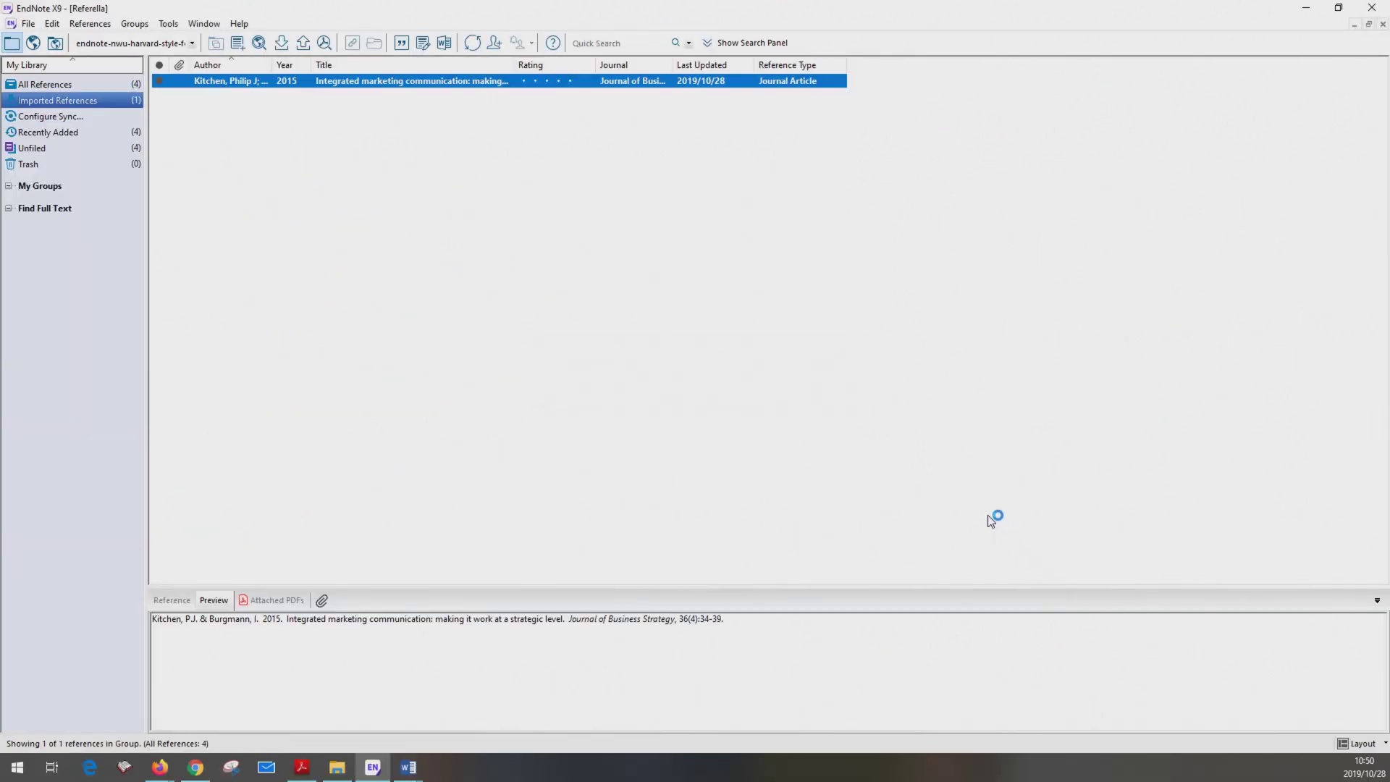
# - Open the imported Kitchen 2015 reference in the reference editor
pyautogui.doubleClick(400, 84)
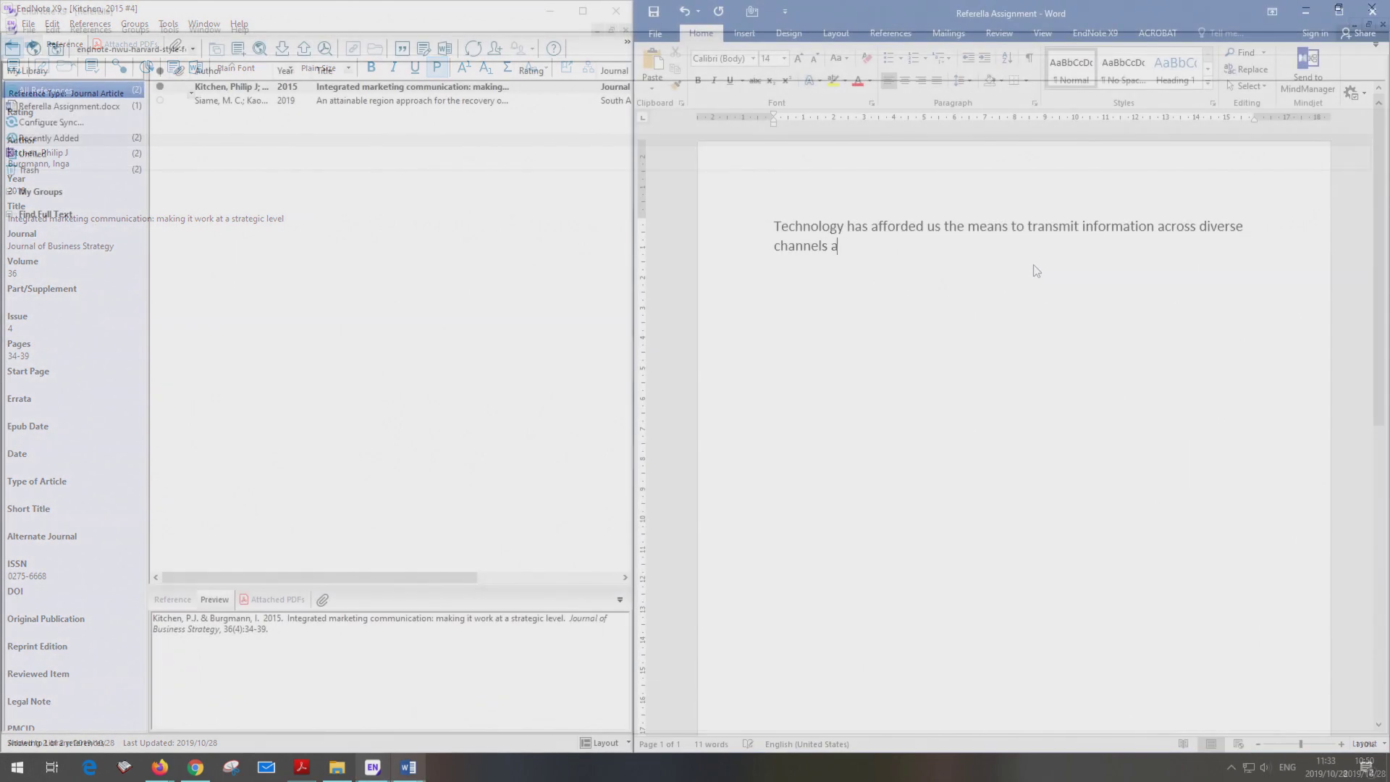
# - Complete the sentence ending 'across diverse channels and media platforms' and show the EndNote X9 ribbon
pyautogui.write('edia platforms')
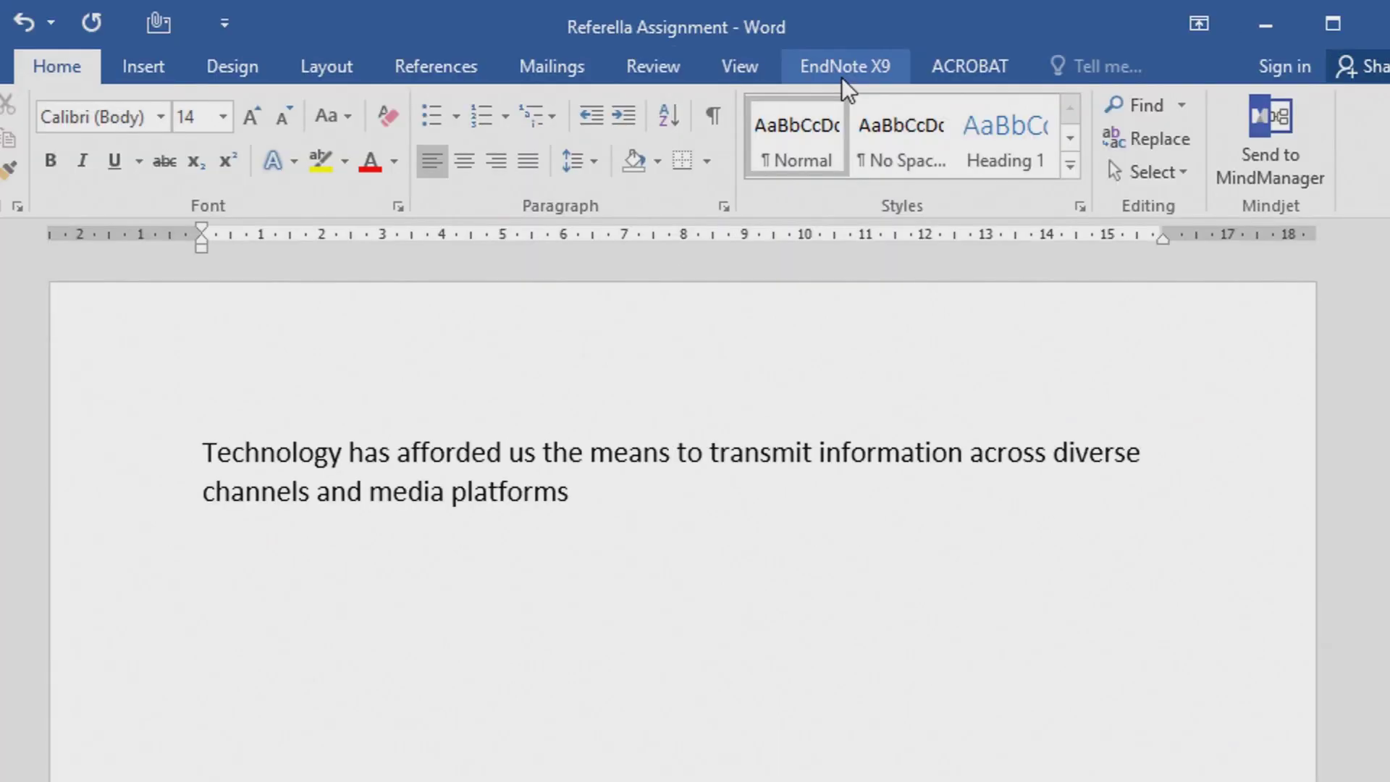
pyautogui.click(842, 72)
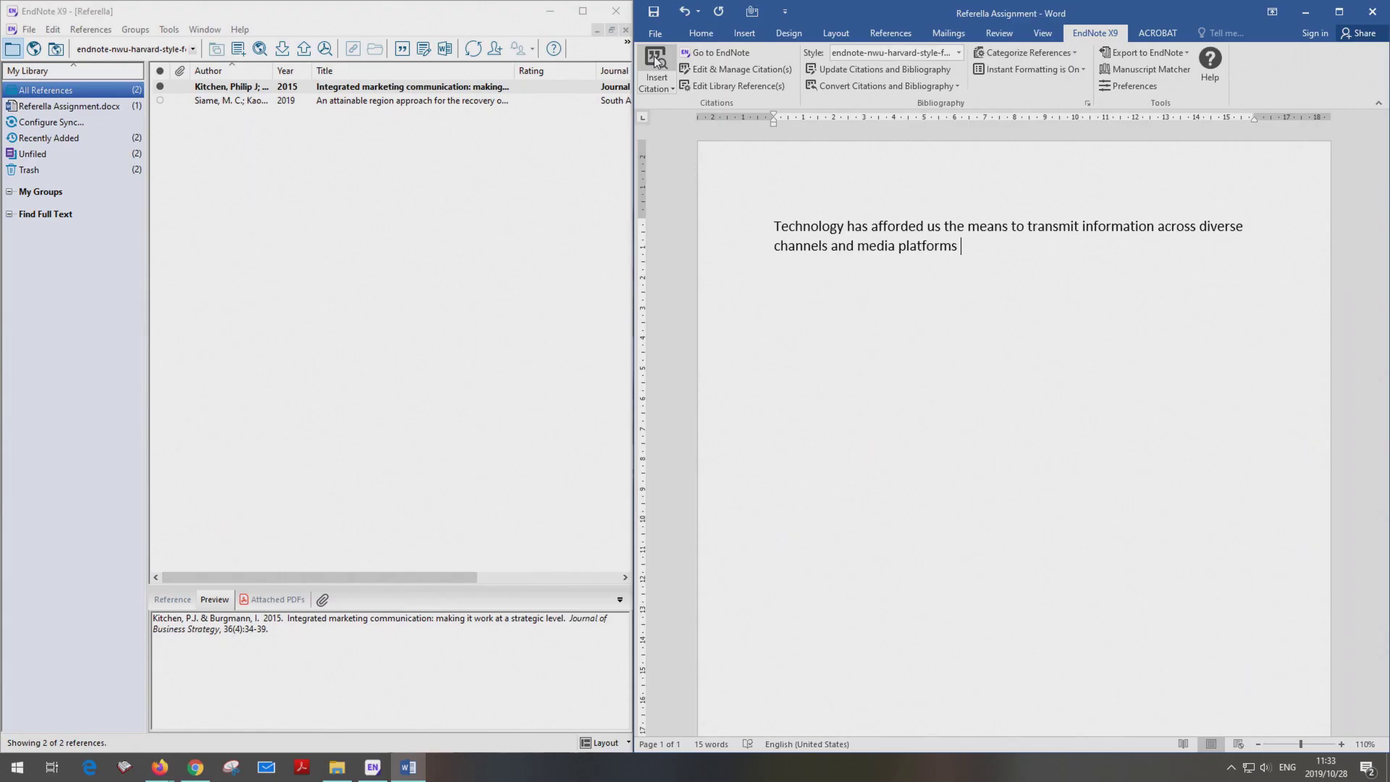
# - Insert the Kitchen & Burgmann 2015 citation, generating its reference list entry
pyautogui.click(341, 114)
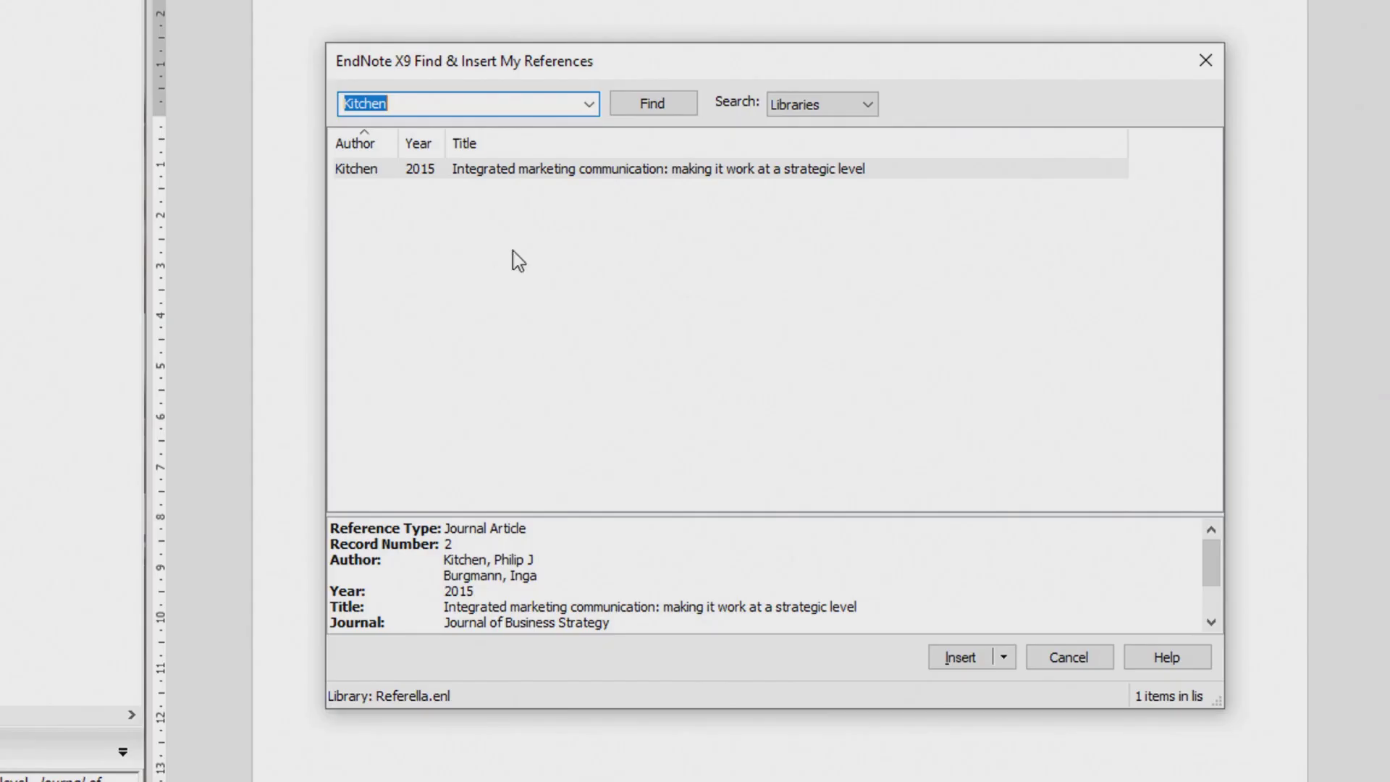
pyautogui.click(890, 251)
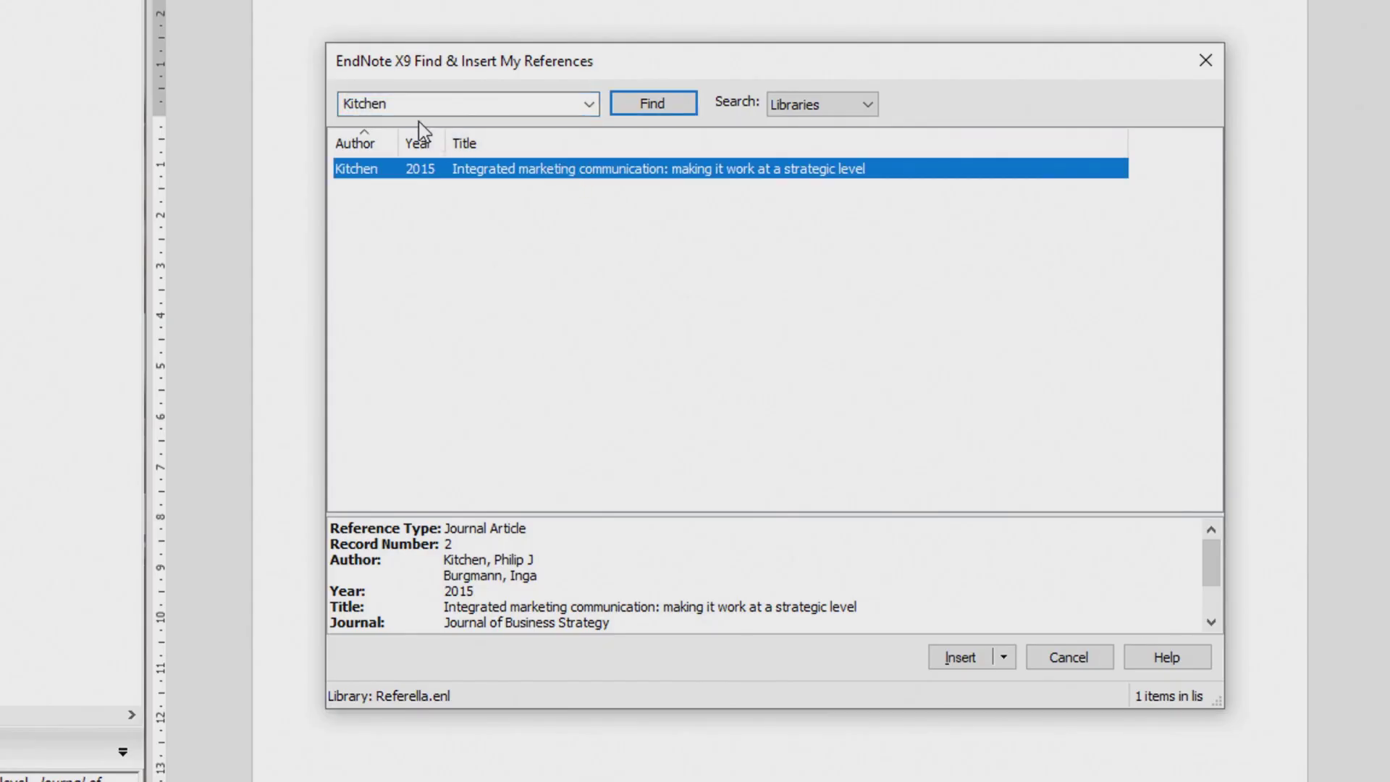
pyautogui.click(969, 658)
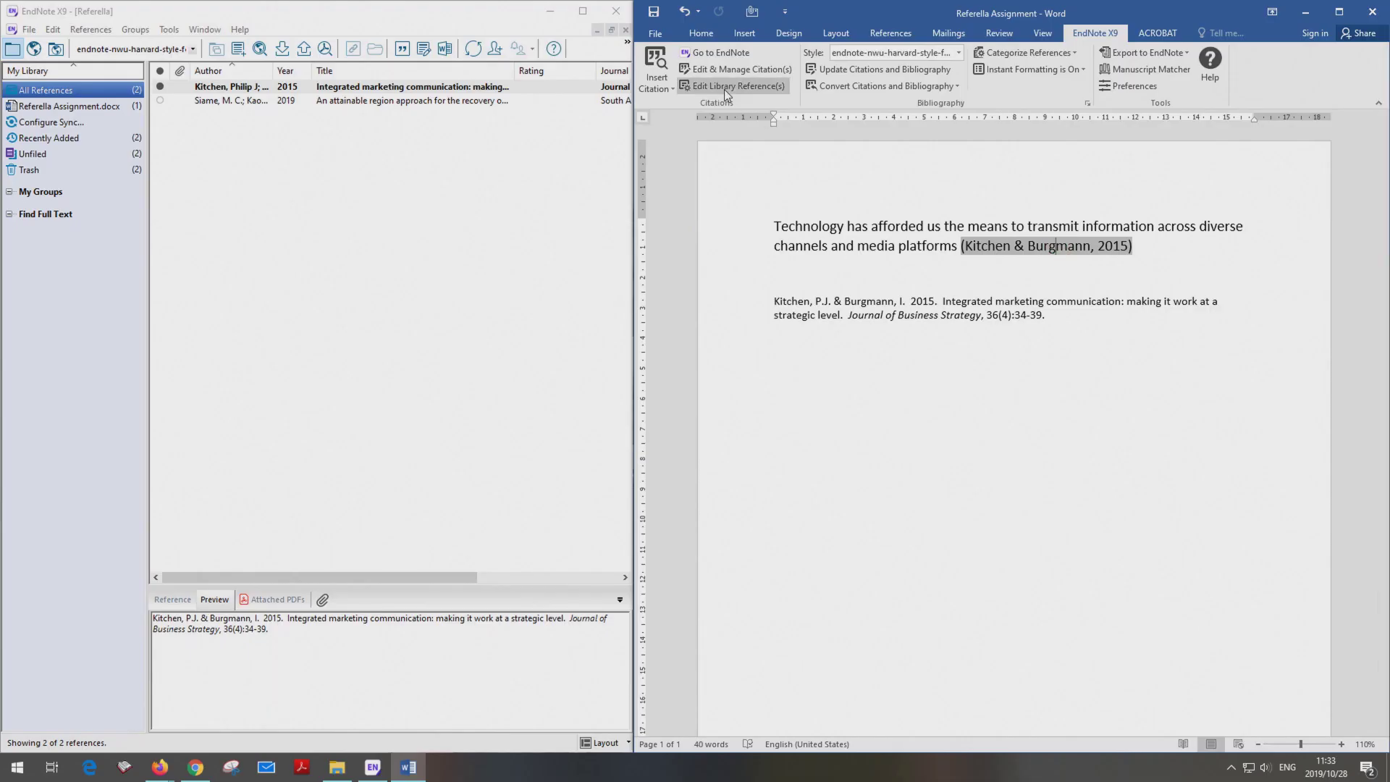
# - Enter 35 in the Pages field of the Kitchen & Burgmann 2015 citation in Edit & Manage Citation(s)
pyautogui.click(730, 72)
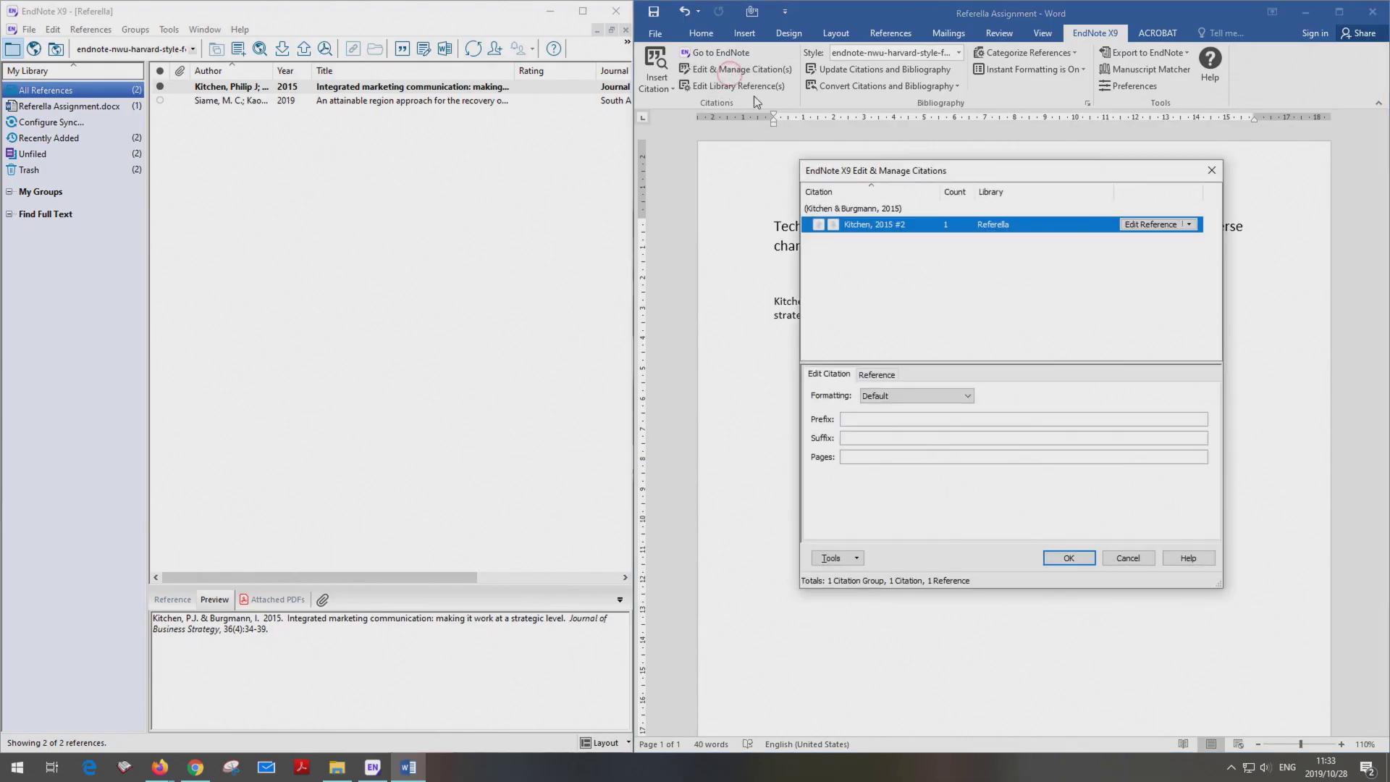
pyautogui.click(862, 457)
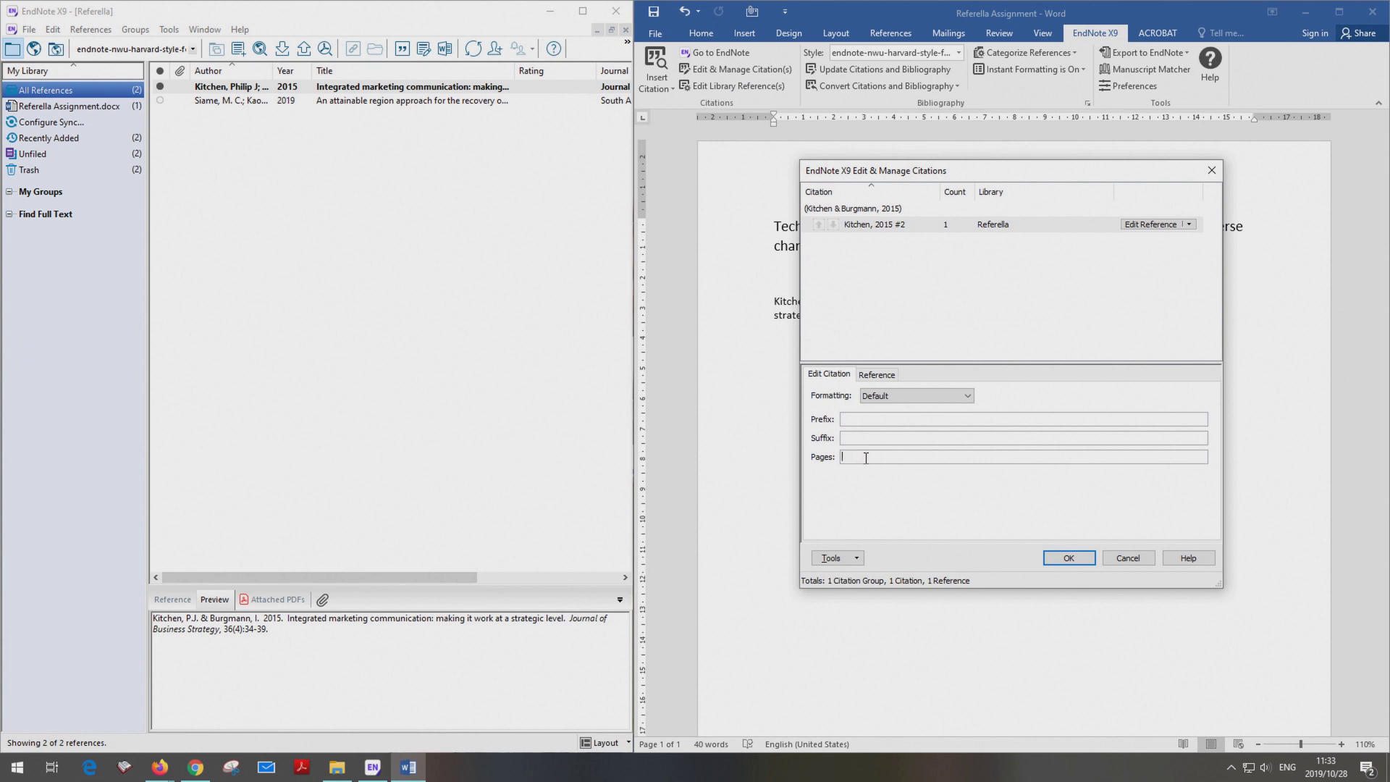
pyautogui.click(1067, 558)
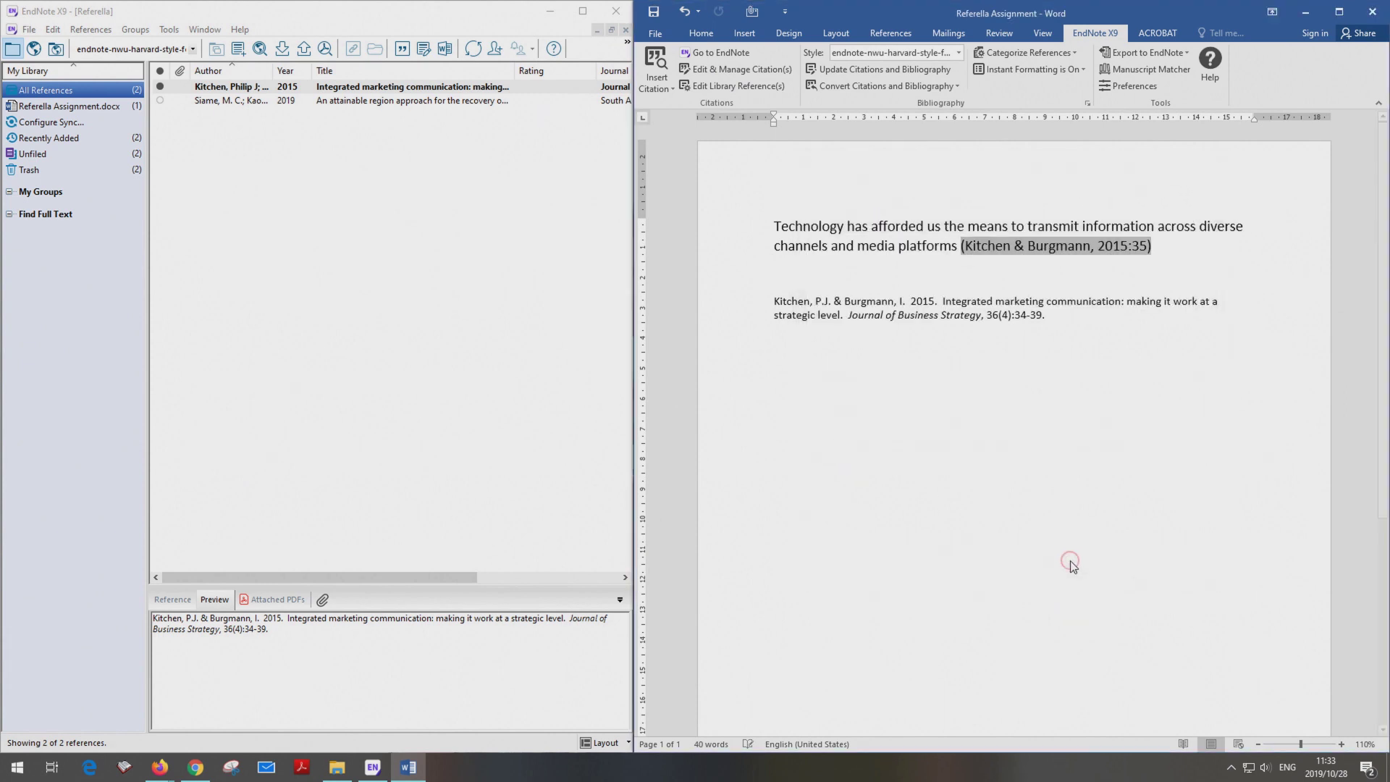
pyautogui.click(1168, 282)
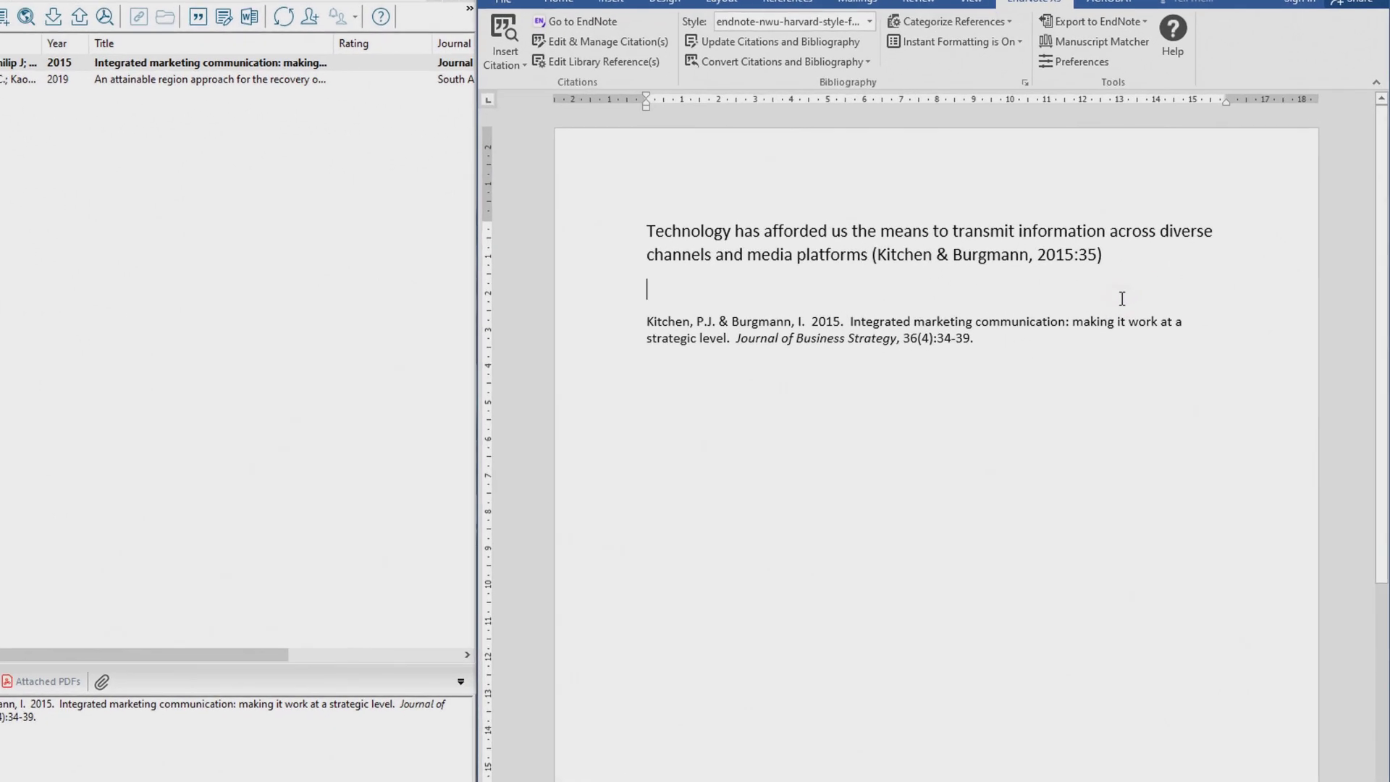